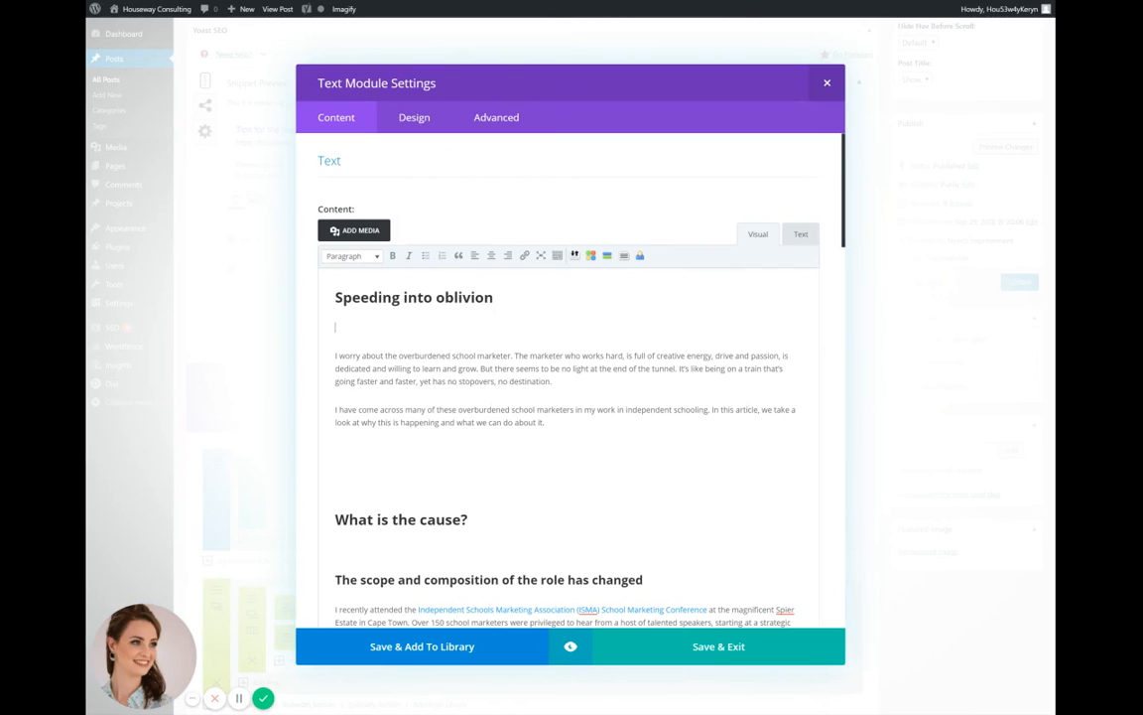
# Remove the blank lines below the "Speeding into oblivion" heading and those above the "What is the cause?" heading.
pyautogui.press('Delete')
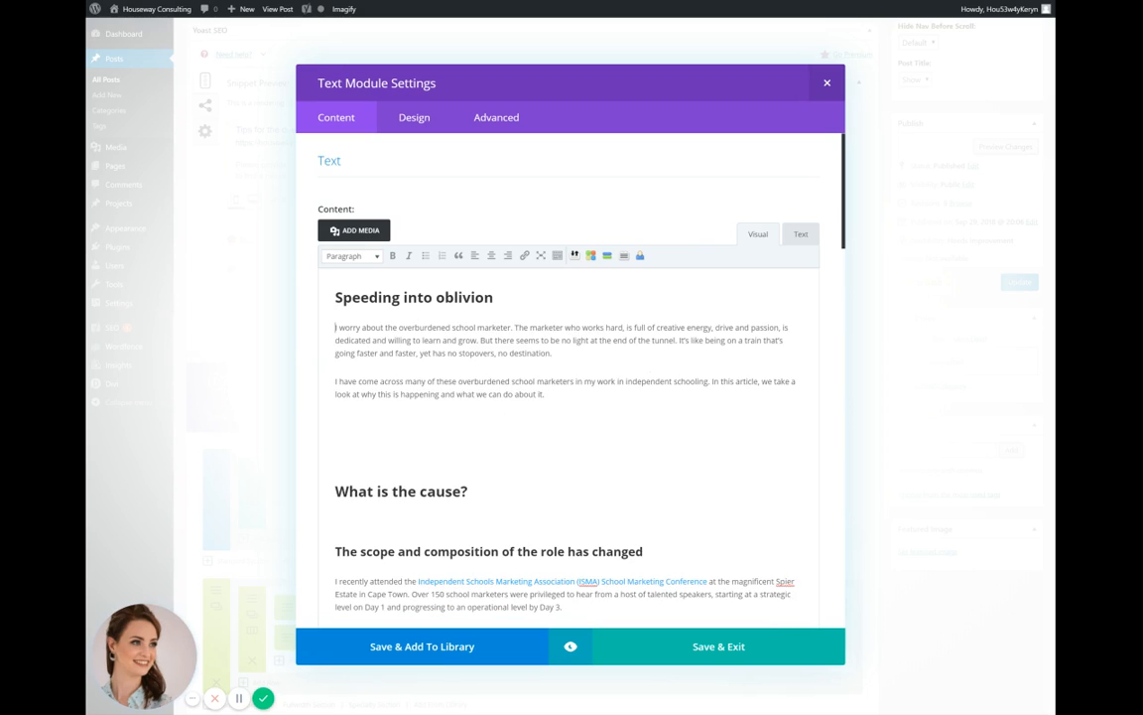
pyautogui.click(336, 459)
pyautogui.press('Up')
pyautogui.press('Down')
pyautogui.press('Up')
pyautogui.press('Down')
pyautogui.press('BackSpace')
pyautogui.press('BackSpace')
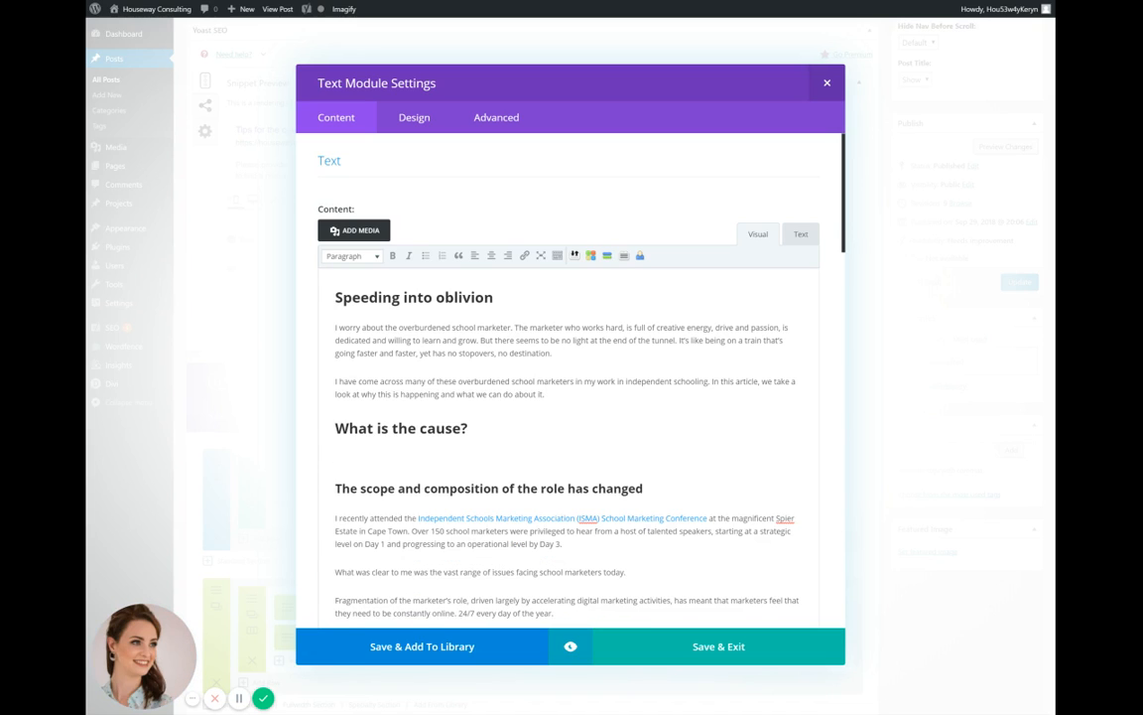
# Remove the blank line between "What is the cause?" and the subheading "The scope and composition of the role has changed".
pyautogui.press('Down')
pyautogui.press('Down')
pyautogui.press('Delete')
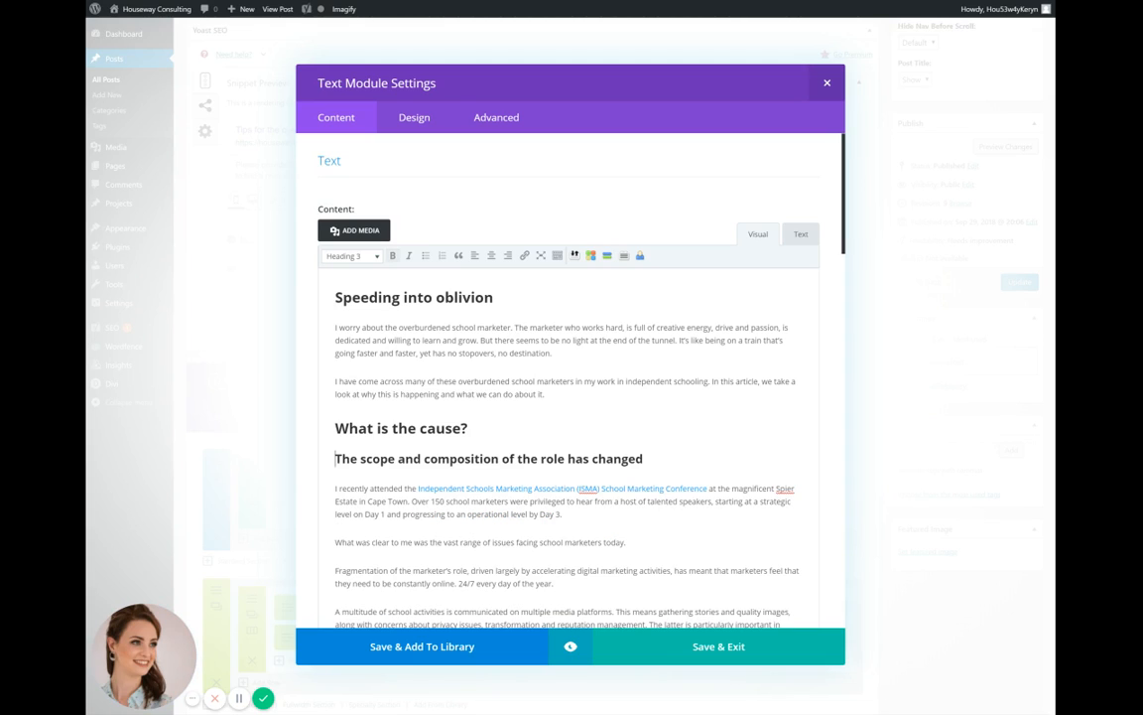
# Insert one blank line between the introductory paragraph and the "What is the cause?" heading.
pyautogui.click(545, 394)
pyautogui.moveTo(361, 394); pyautogui.dragTo(529, 394)
pyautogui.moveTo(349, 429); pyautogui.dragTo(436, 429)
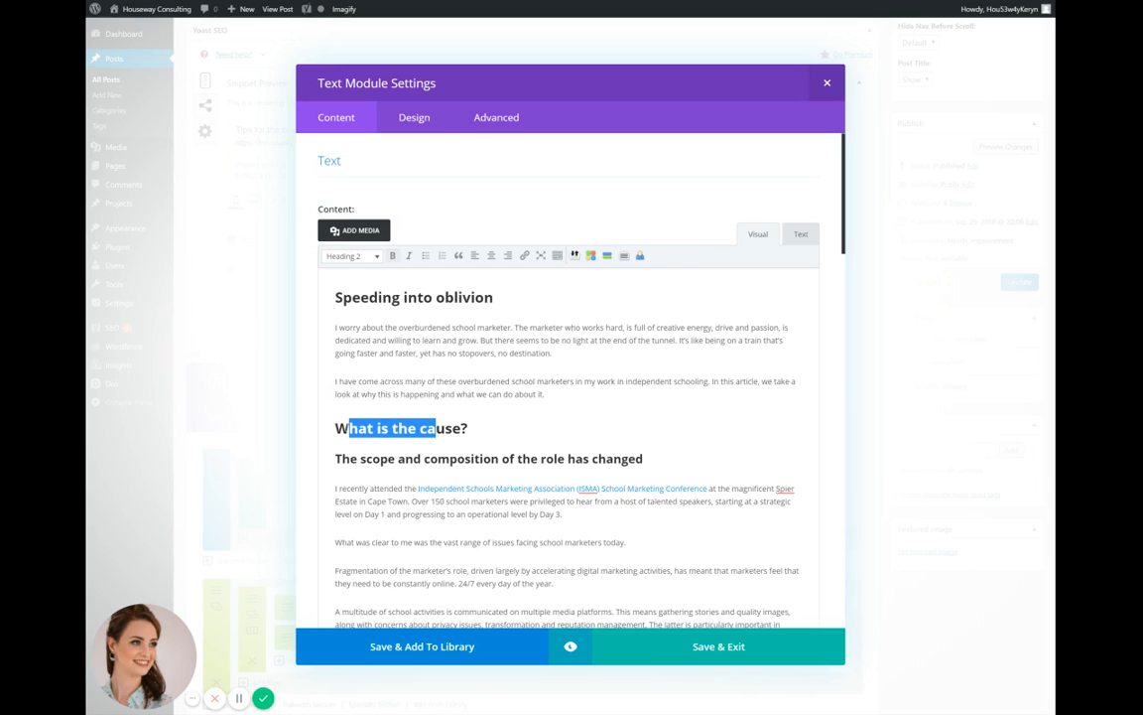
pyautogui.click(545, 394)
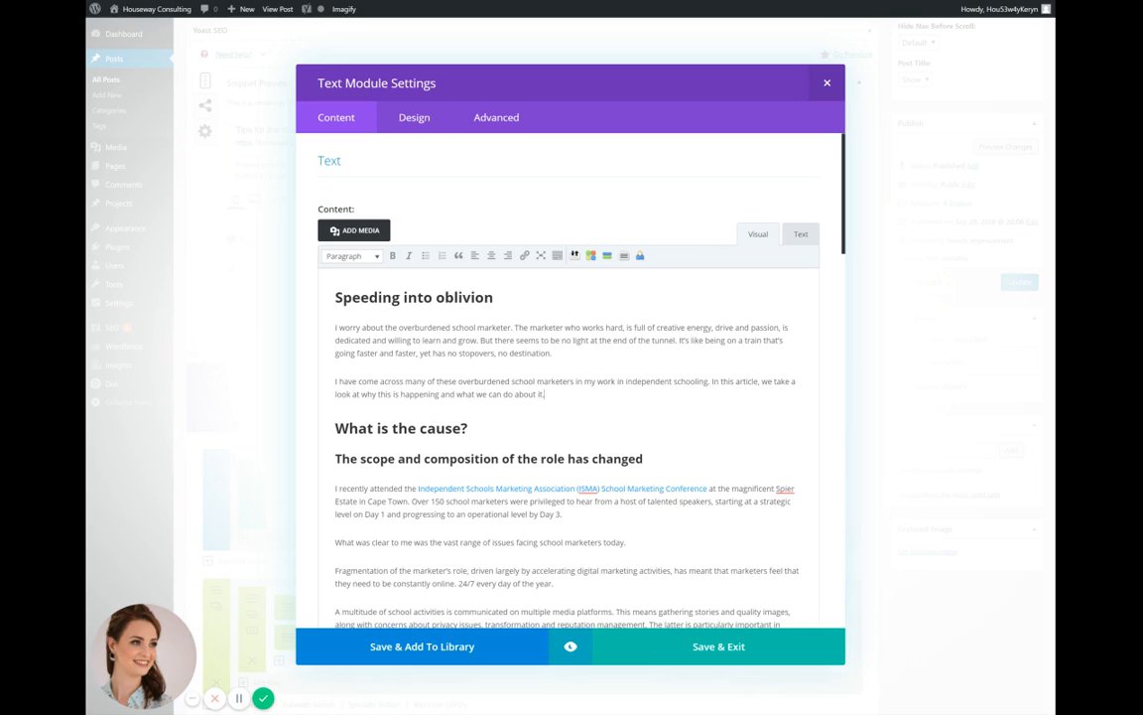
pyautogui.press('Return')
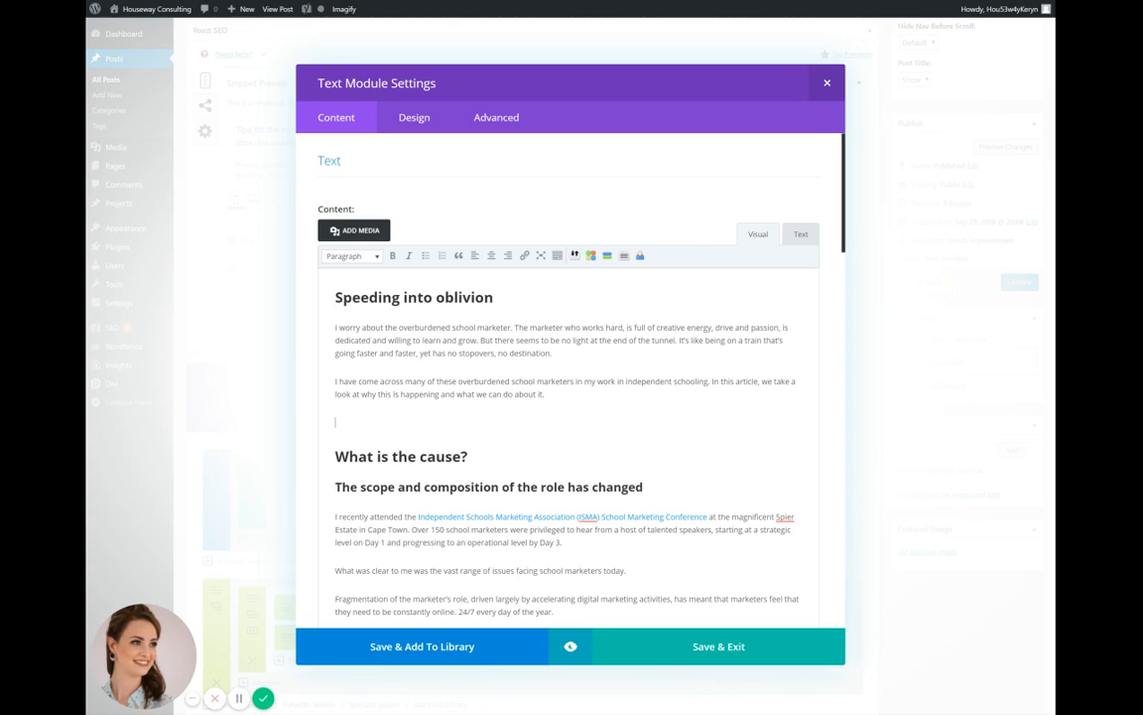
pyautogui.click(335, 457)
pyautogui.click(335, 422)
pyautogui.click(335, 394)
# Replace the gap above the subheading "The decision-making power does not reflect the role importance" with one fresh blank line.
pyautogui.scroll(-5, 570, 397)
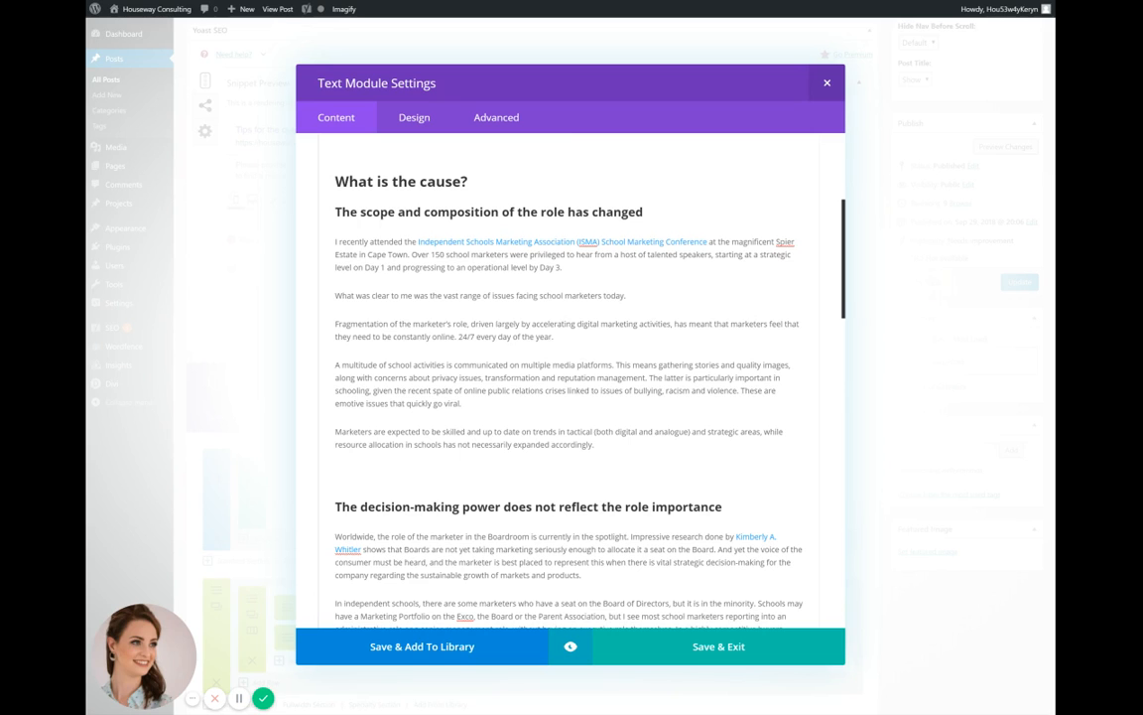
pyautogui.scroll(2, 570, 397)
pyautogui.scroll(2, 570, 397)
pyautogui.scroll(-5, 570, 397)
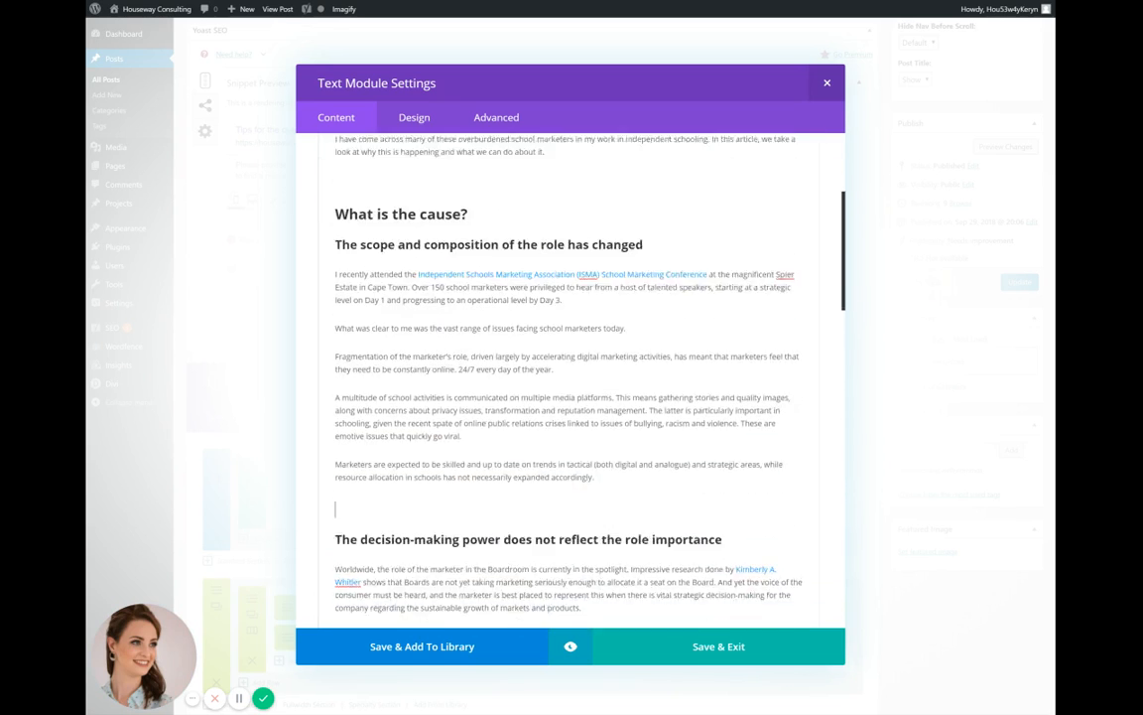
pyautogui.press('BackSpace')
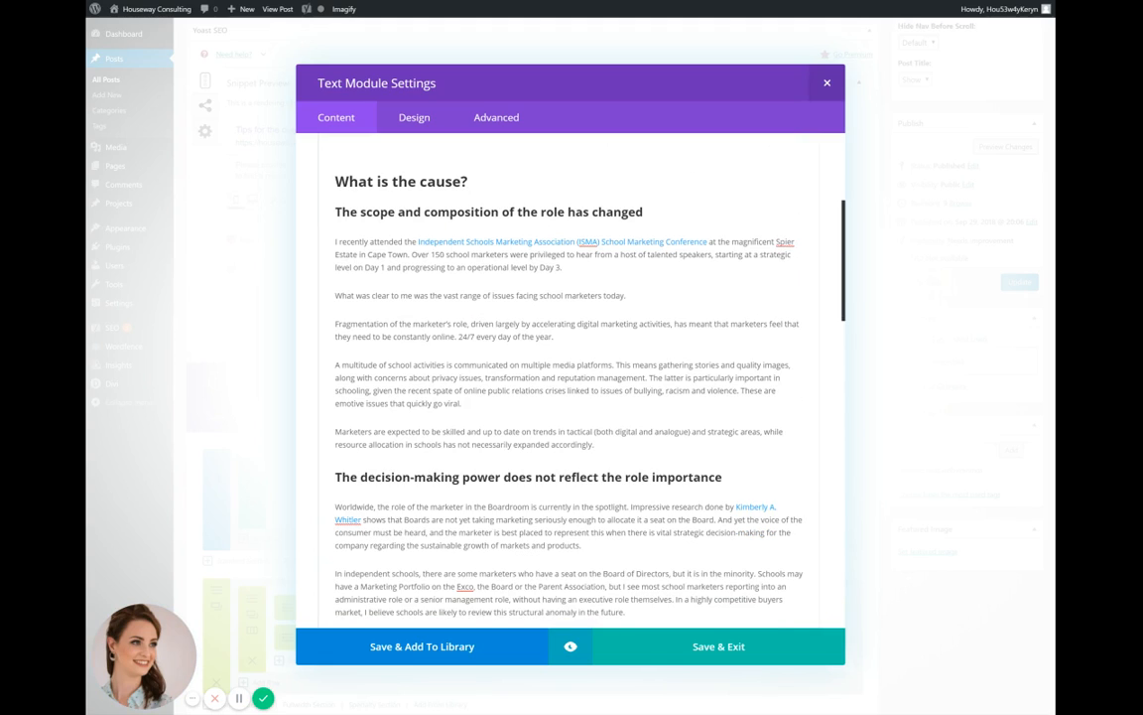
pyautogui.press('Return')
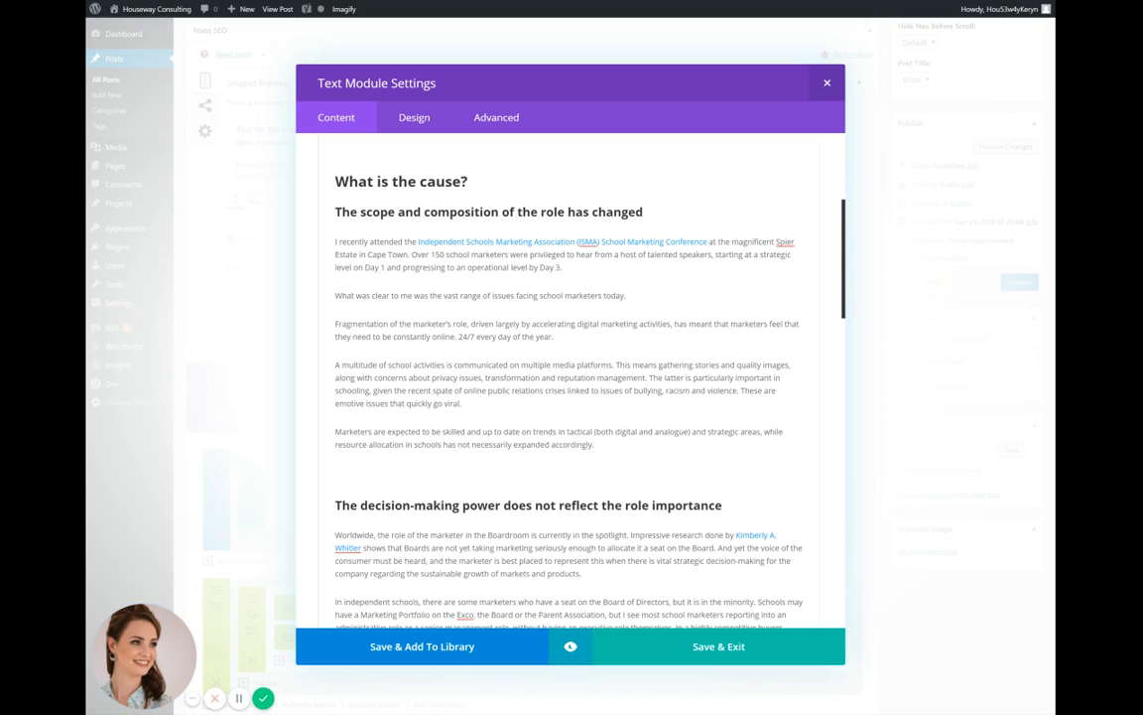
# Reduce the gap above "What can we do about it?" to one blank line and remove the blank line below that heading.
pyautogui.scroll(-3, 570, 377)
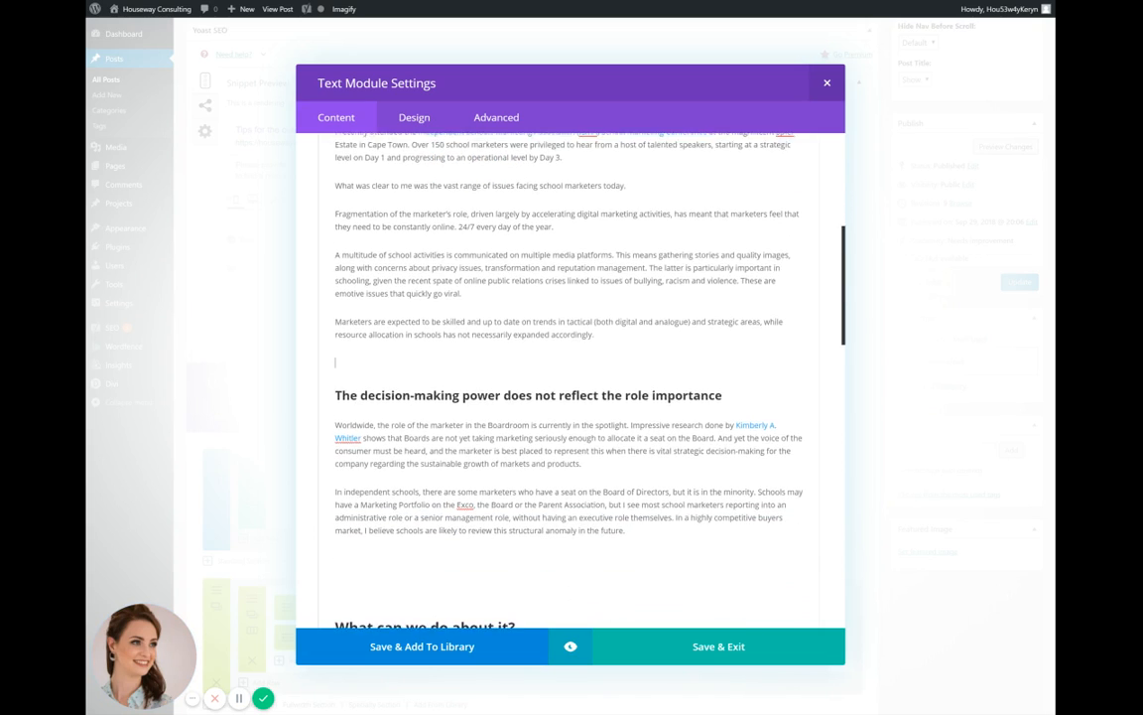
pyautogui.click(335, 539)
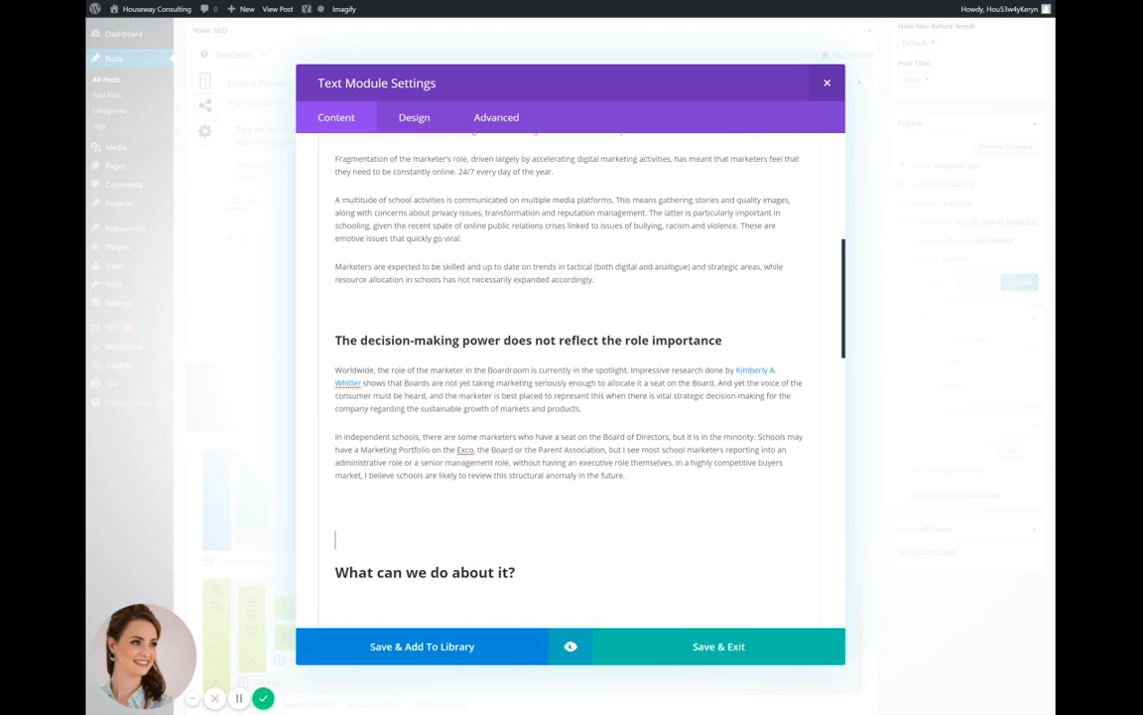
pyautogui.press('BackSpace')
pyautogui.press('BackSpace')
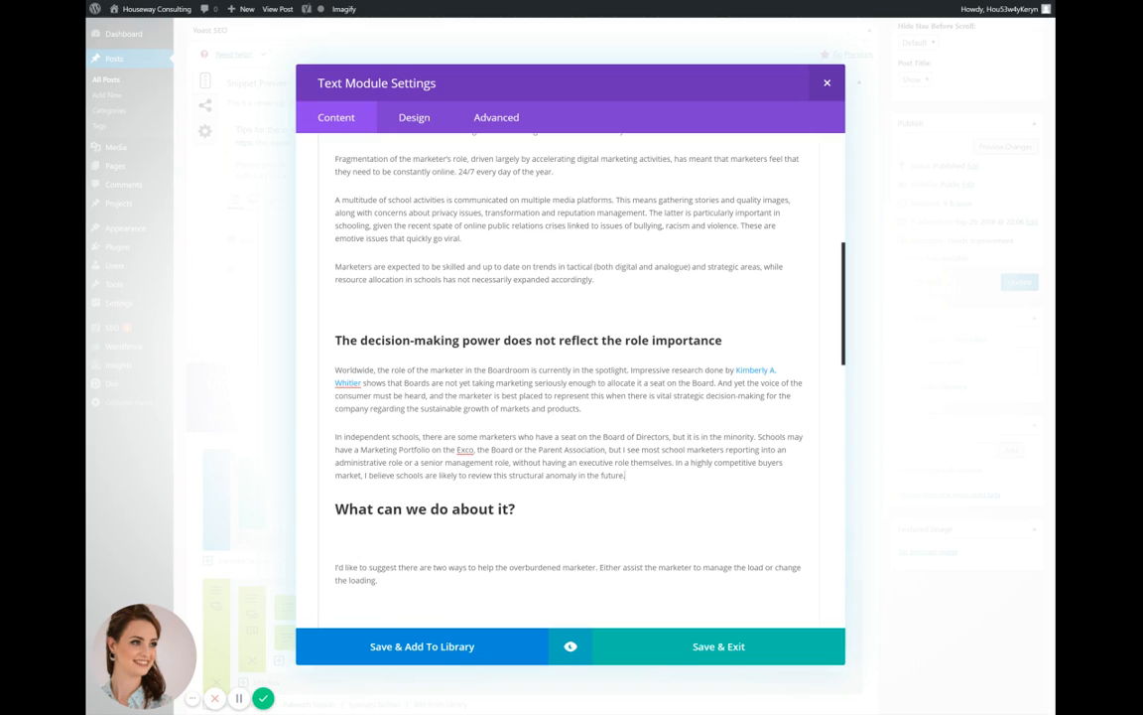
pyautogui.press('Return')
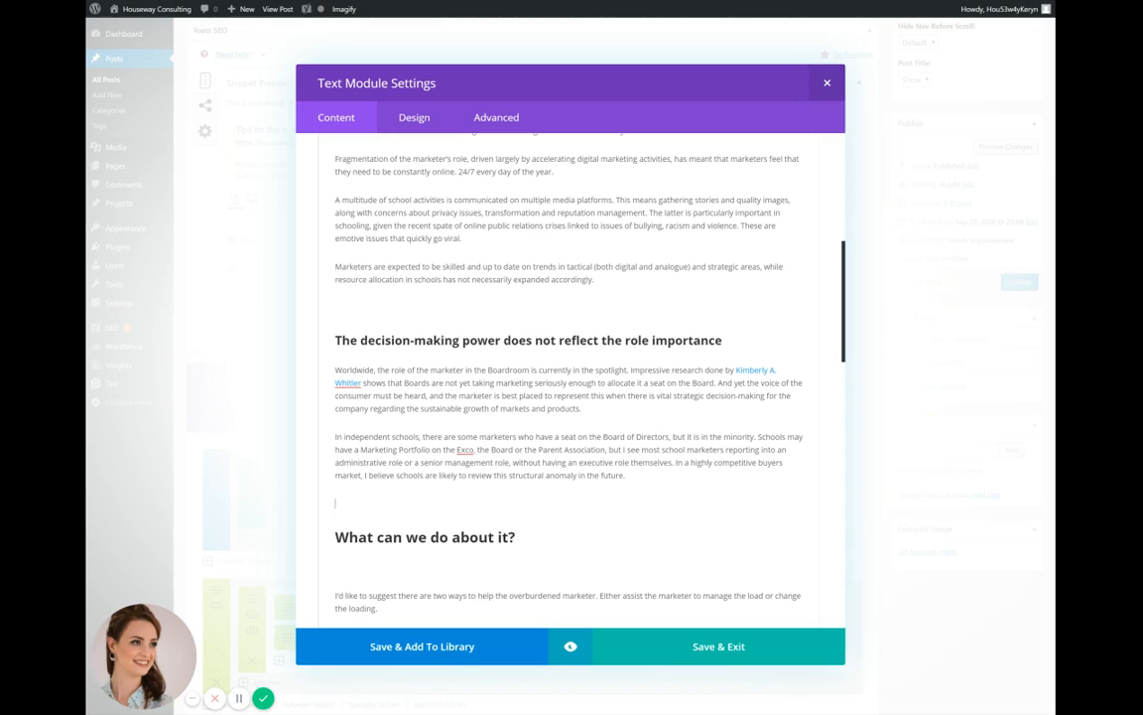
pyautogui.press('BackSpace')
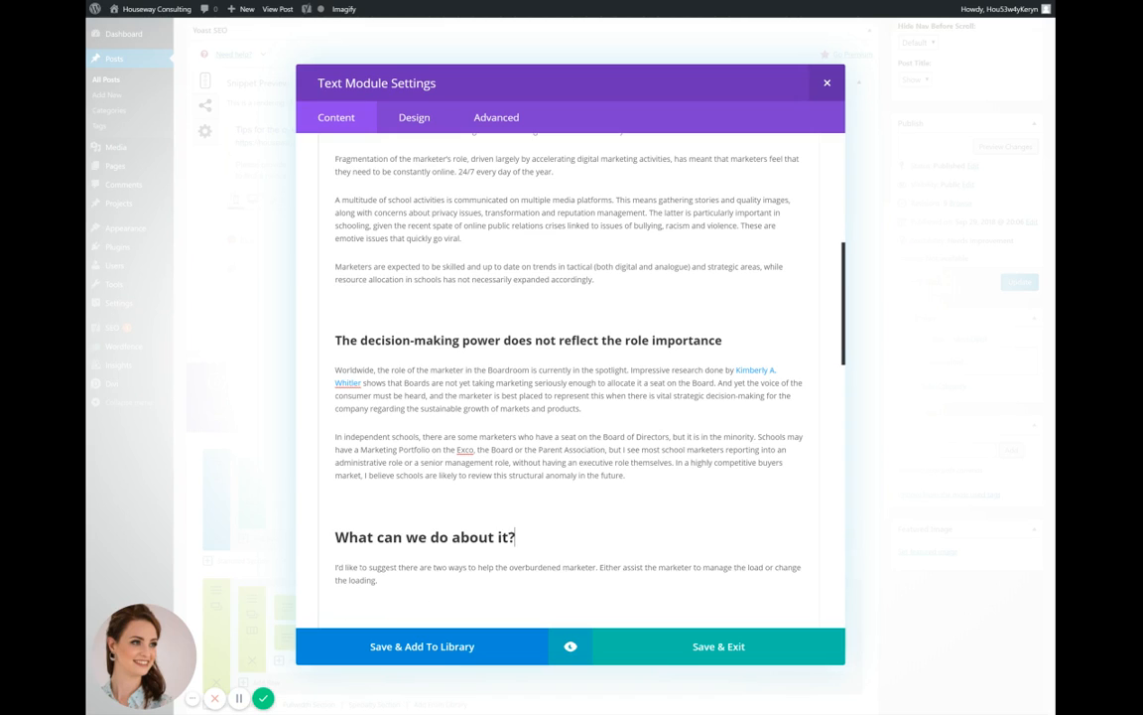
# Replace the gaps above the "Changing the loading" and "Load management" subheadings with one blank line each.
pyautogui.scroll(-2, 571, 380)
pyautogui.click(336, 502)
pyautogui.press('BackSpace')
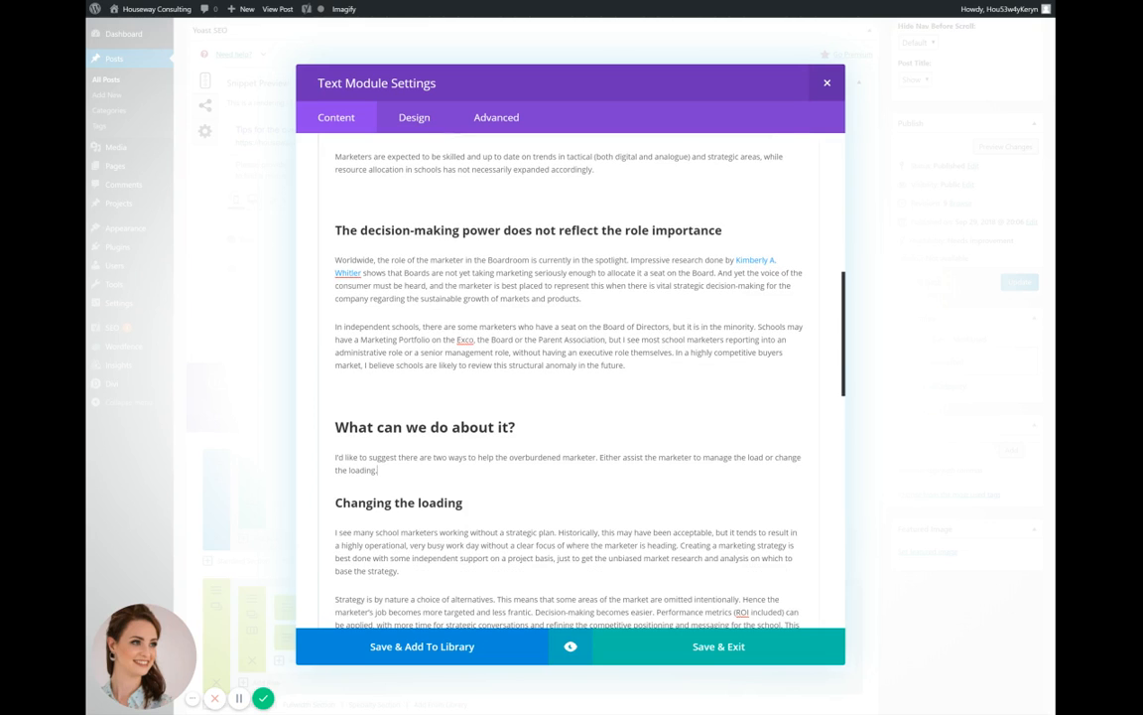
pyautogui.press('Return')
pyautogui.scroll(-5, 571, 381)
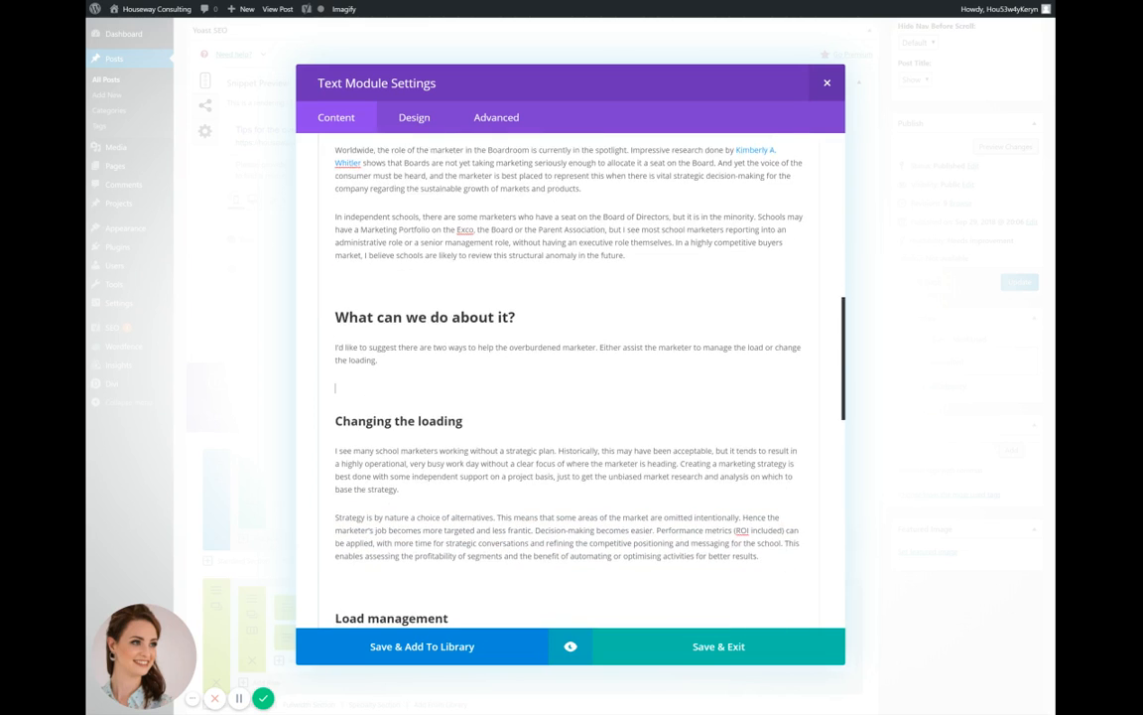
pyautogui.click(335, 478)
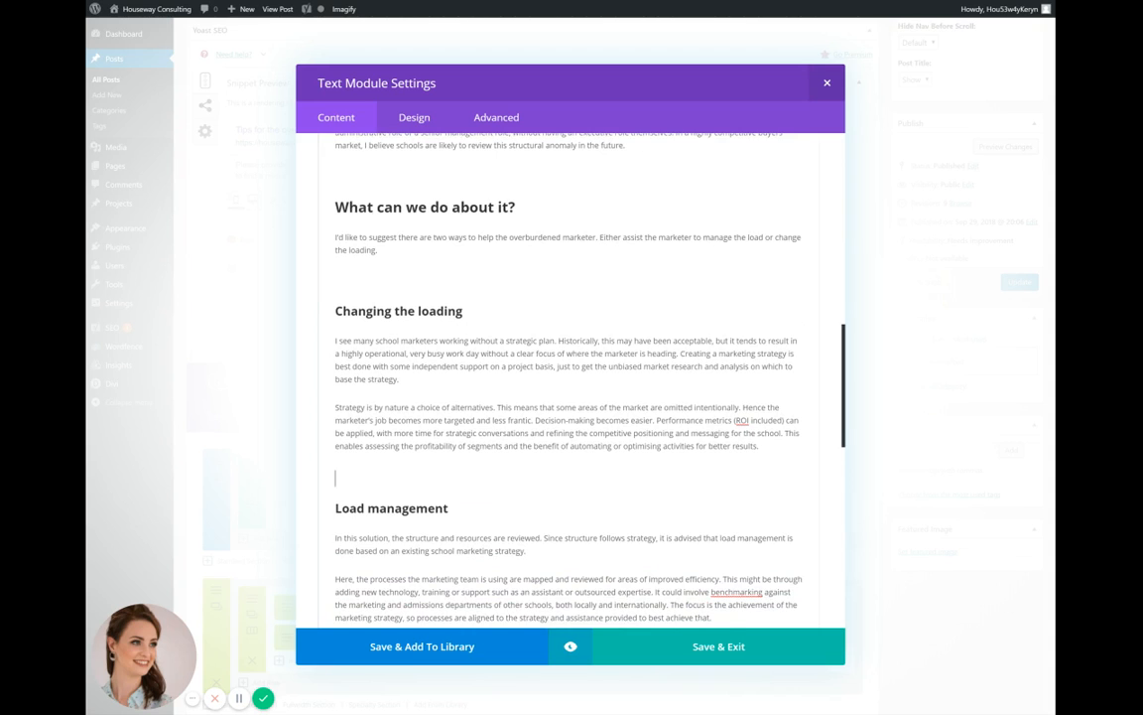
pyautogui.press('BackSpace')
pyautogui.press('Return')
# Leave one blank line above "Towards effective school marketing" and remove the blank line between that heading and its paragraph.
pyautogui.scroll(-6, 571, 380)
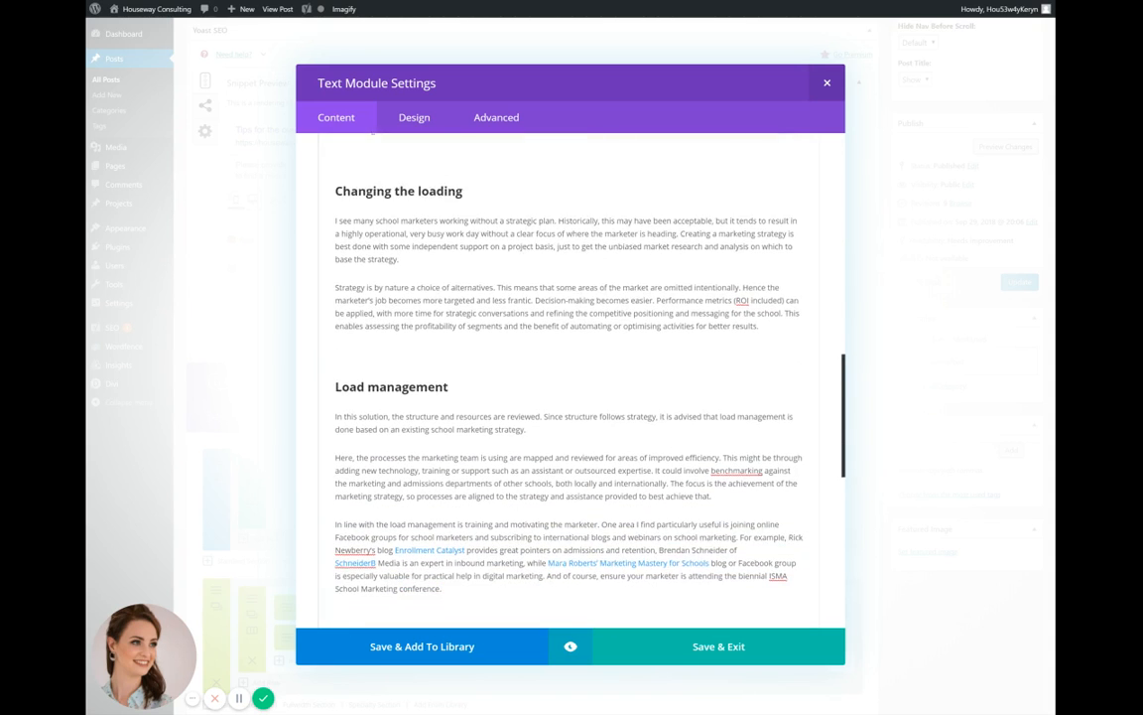
pyautogui.press('BackSpace')
pyautogui.press('BackSpace')
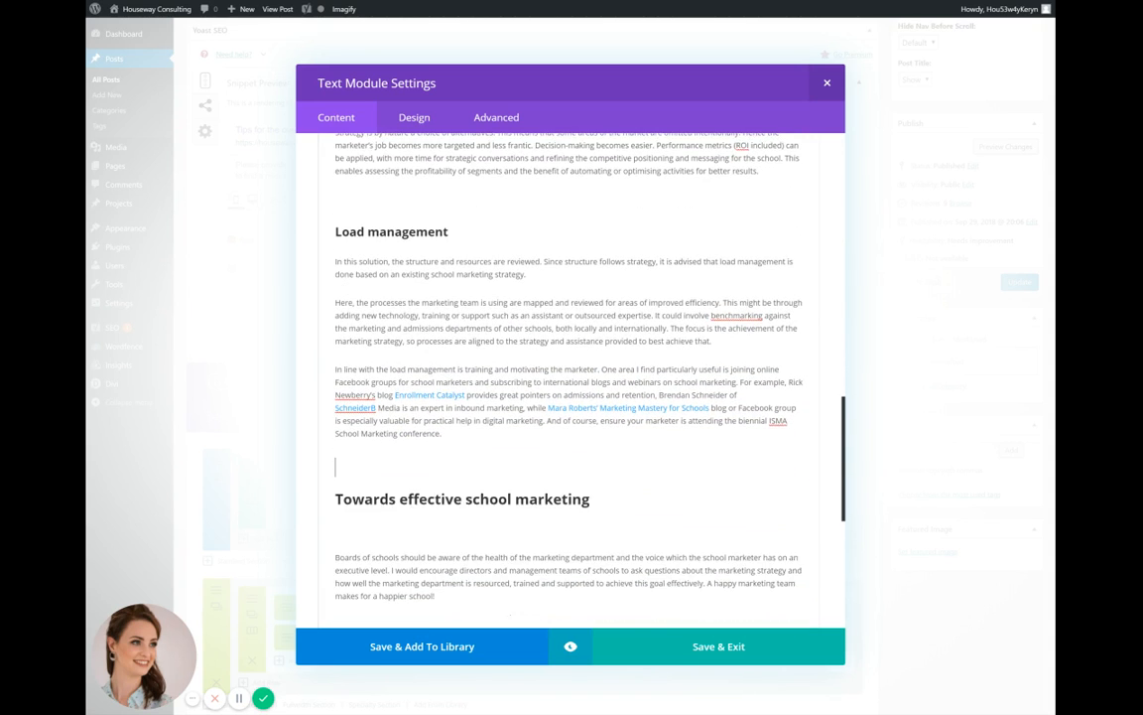
pyautogui.press('Return')
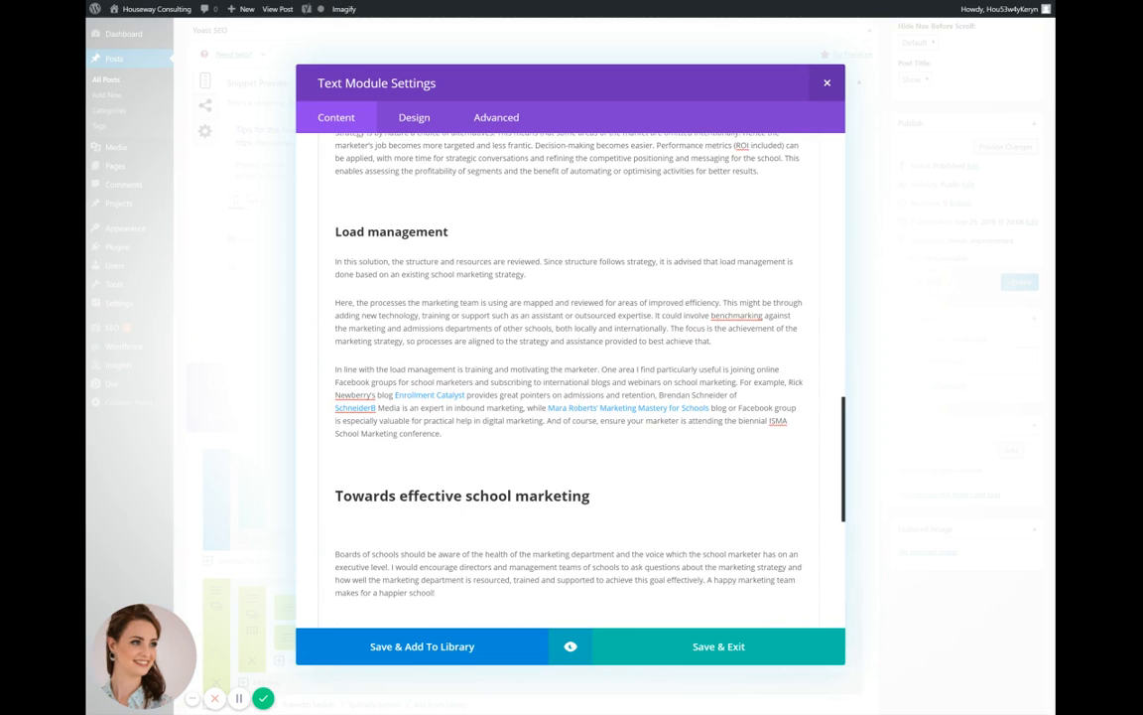
pyautogui.press('BackSpace')
pyautogui.scroll(-1, 570, 380)
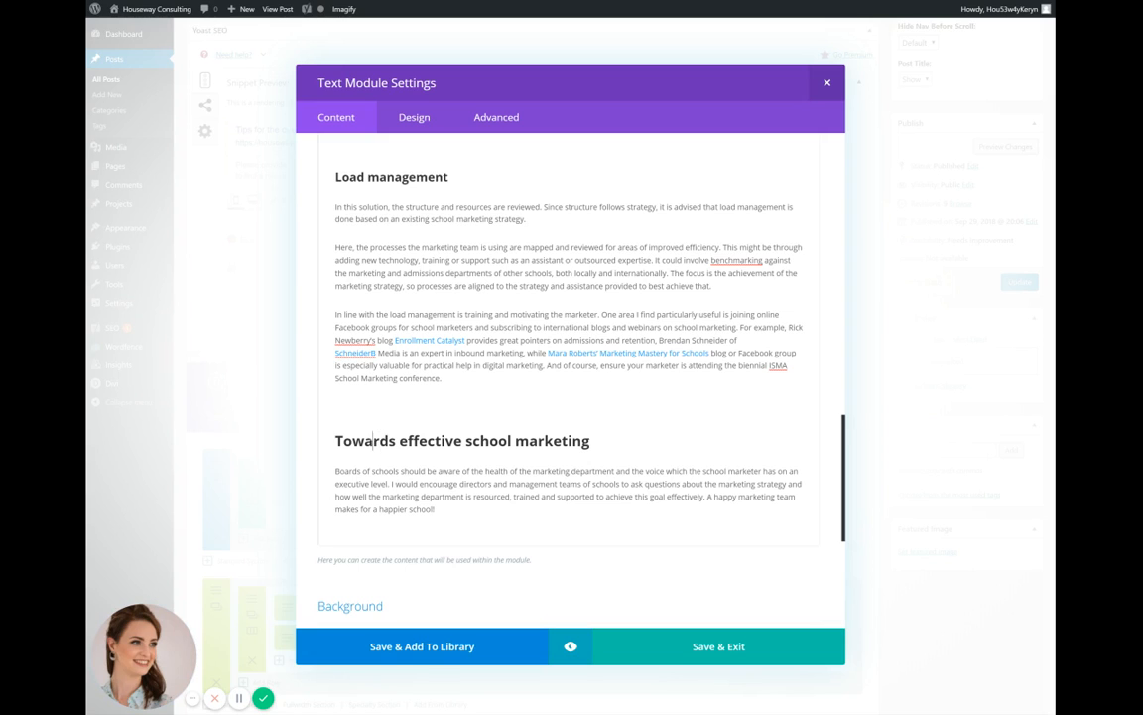
# Review the headings throughout the article and examine the heading level options for "Speeding into oblivion".
pyautogui.moveTo(374, 441); pyautogui.dragTo(544, 440)
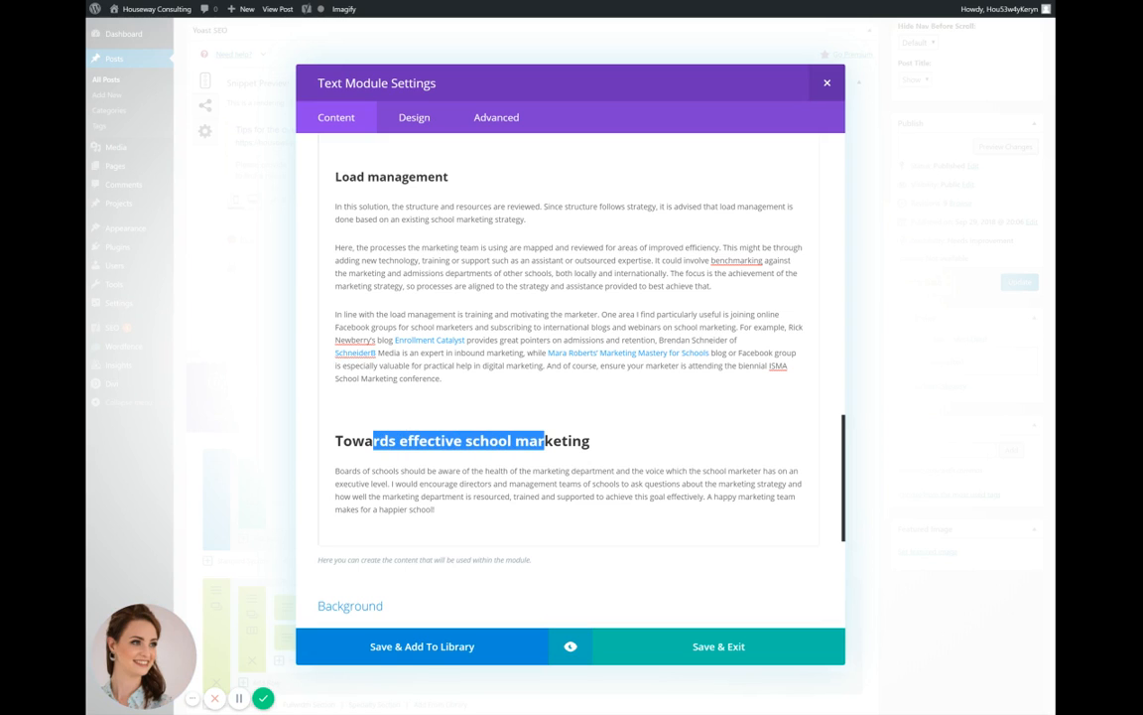
pyautogui.click(397, 177)
pyautogui.scroll(6, 397, 176)
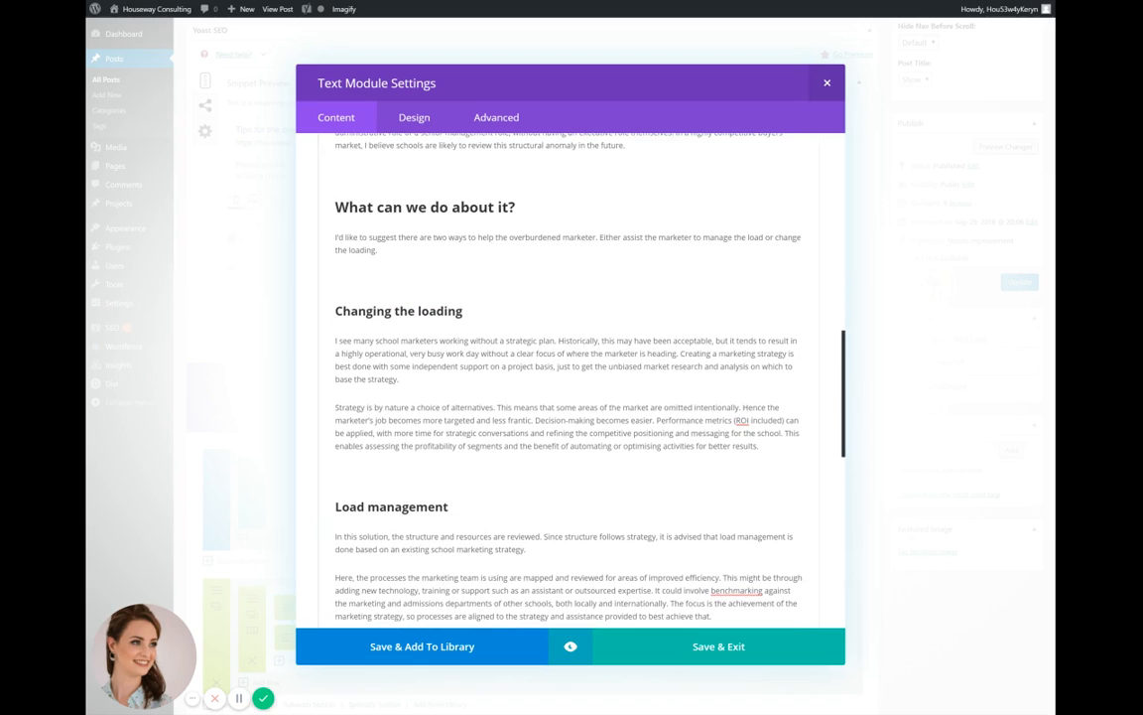
pyautogui.scroll(4, 571, 378)
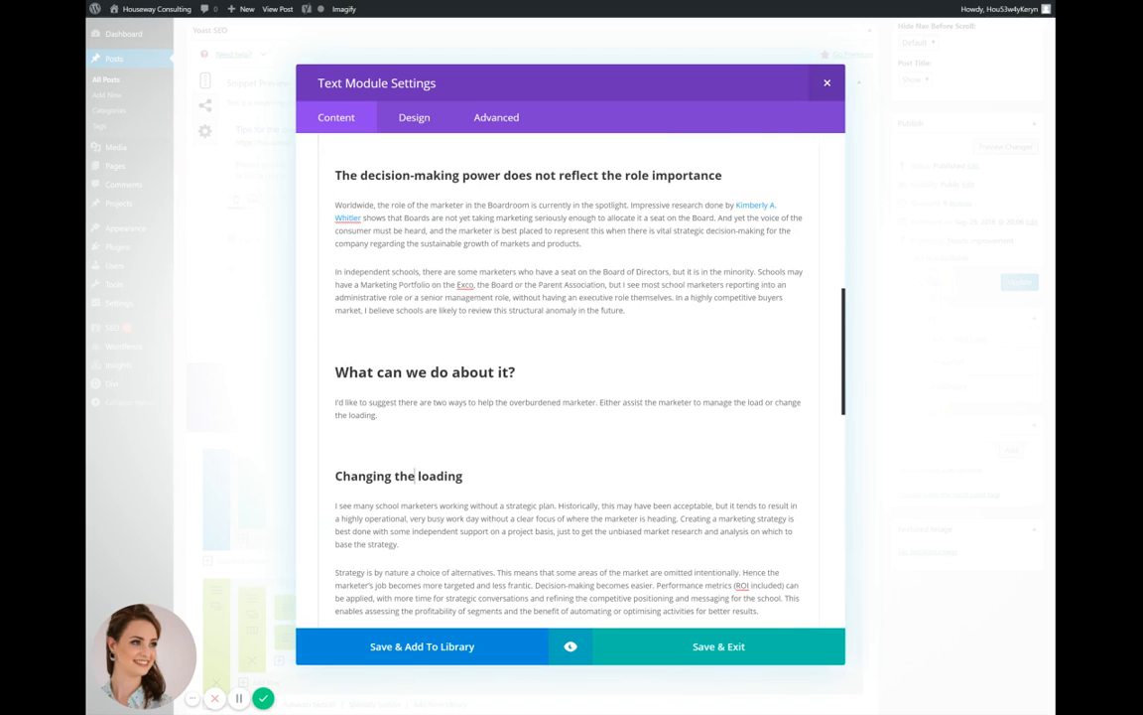
pyautogui.scroll(4, 570, 377)
pyautogui.scroll(10, 571, 377)
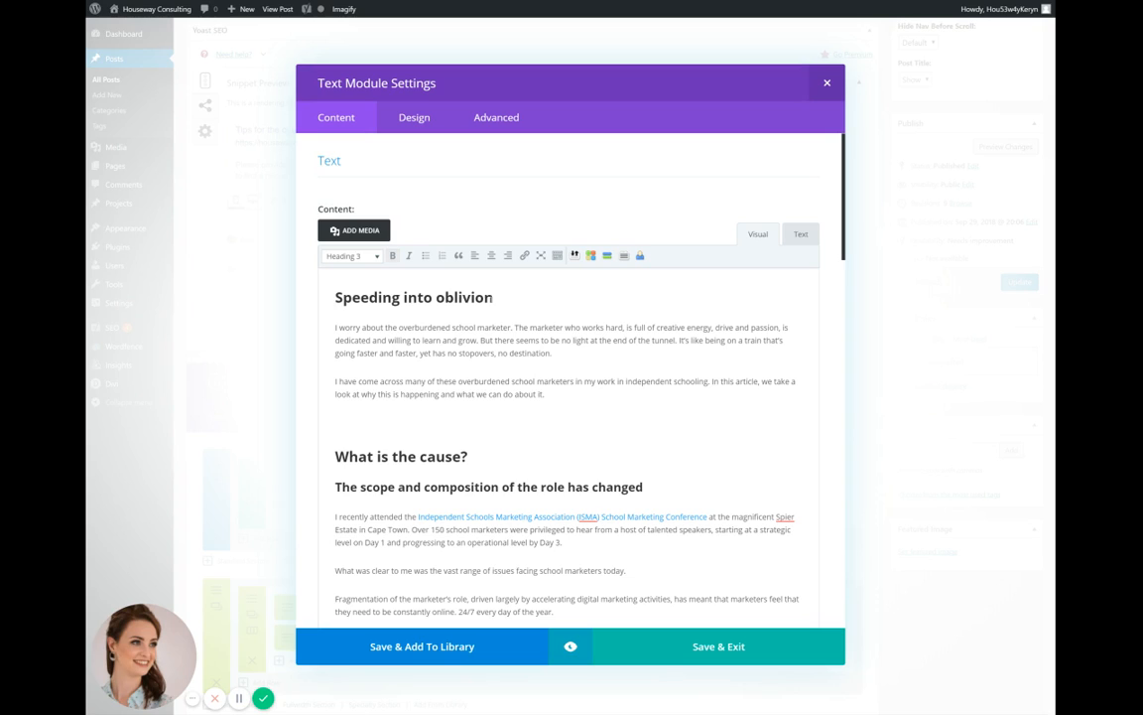
pyautogui.moveTo(492, 298); pyautogui.dragTo(334, 298)
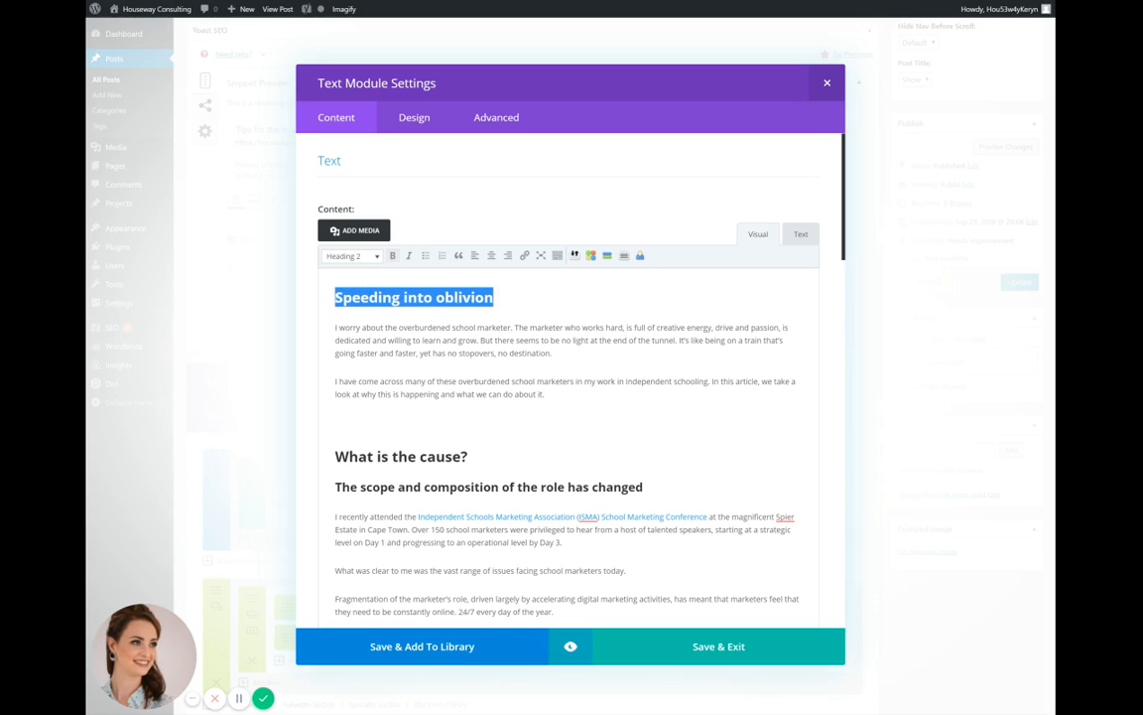
pyautogui.click(377, 257)
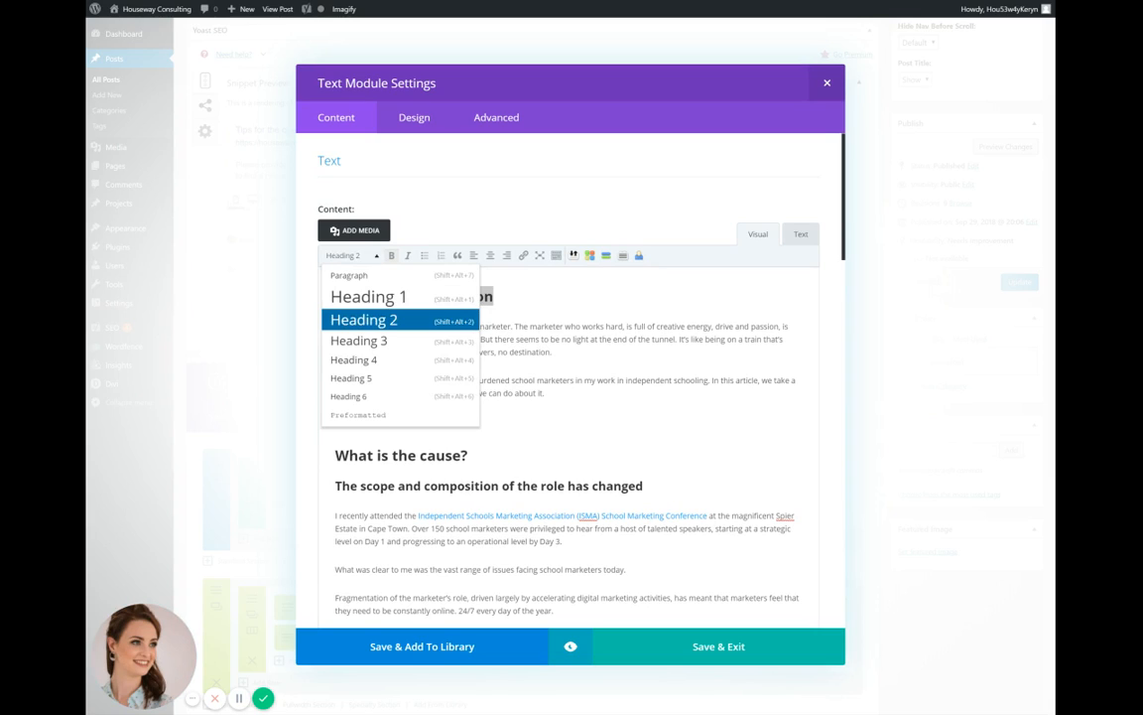
pyautogui.click(376, 257)
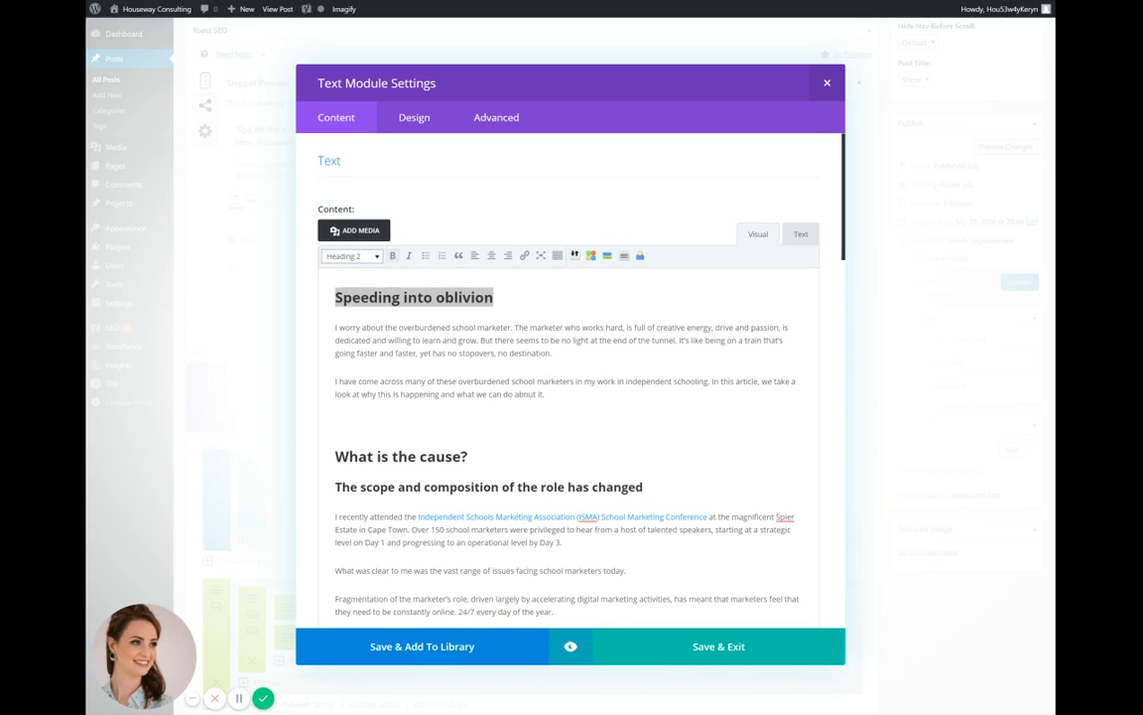
pyautogui.click(377, 297)
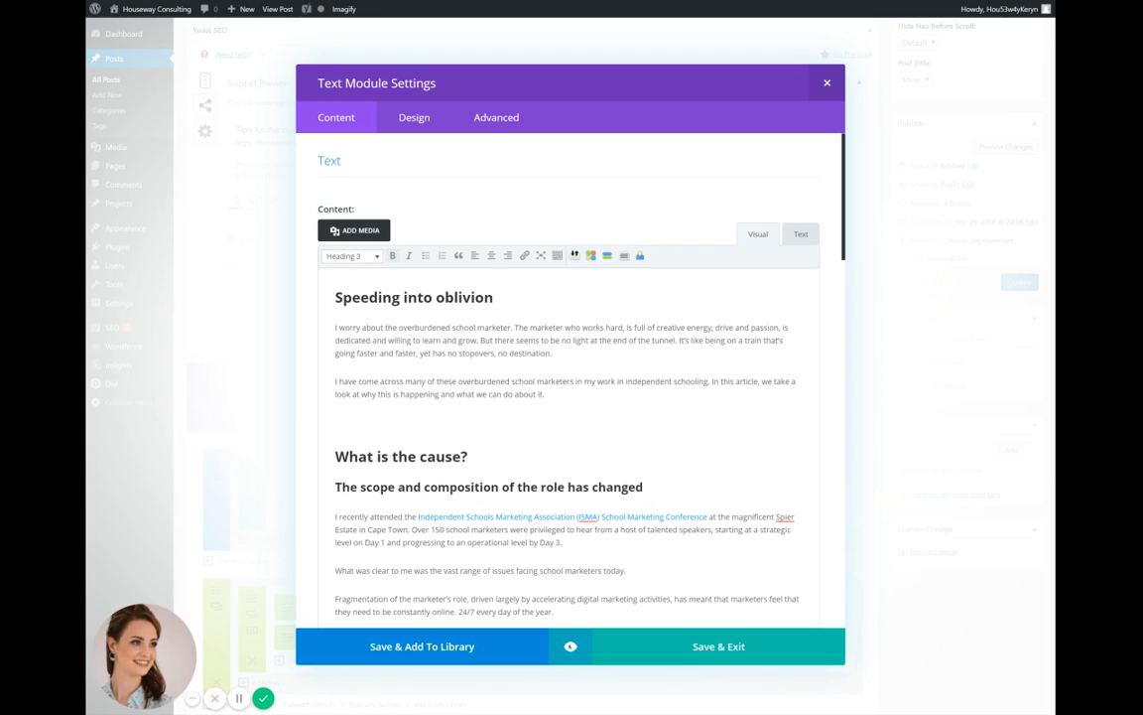
pyautogui.click(407, 455)
pyautogui.scroll(-15, 364, 437)
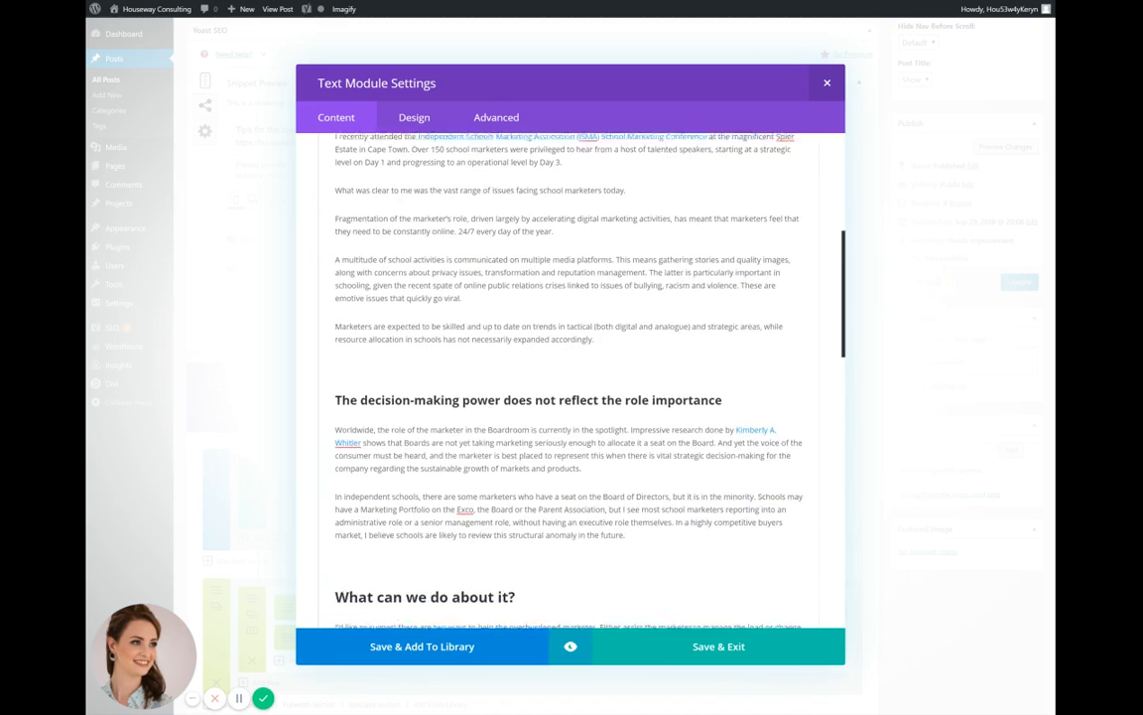
pyautogui.scroll(-10, 570, 377)
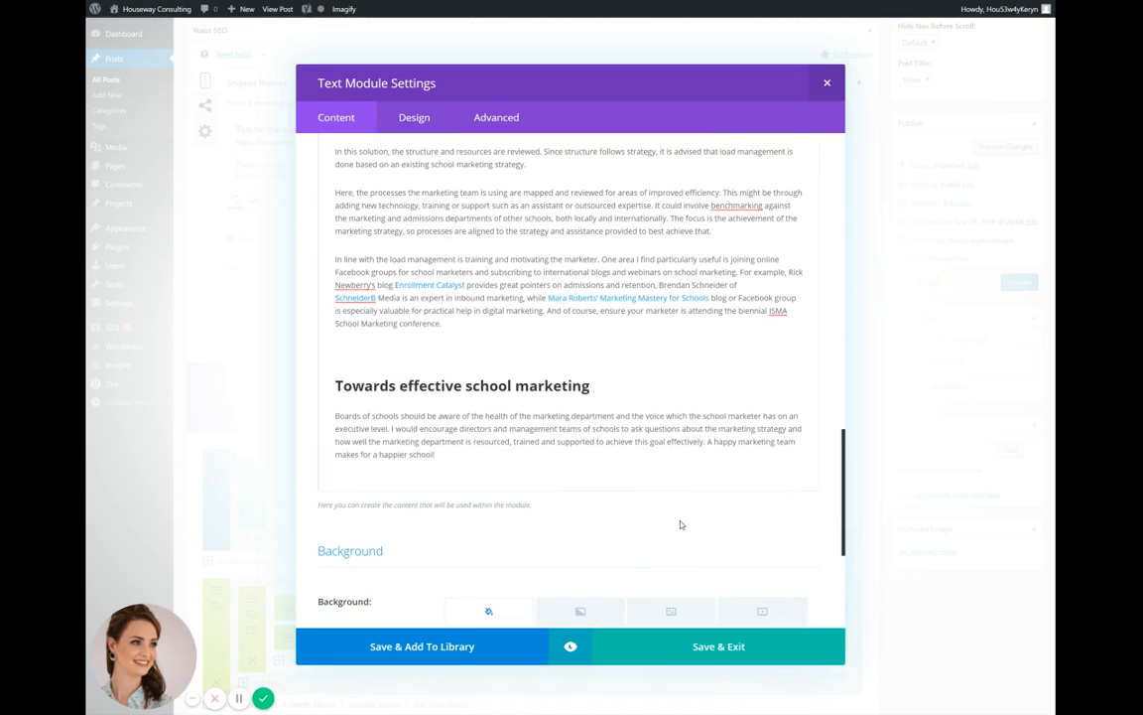
# Save and exit the text module, and update the published post.
pyautogui.click(710, 650)
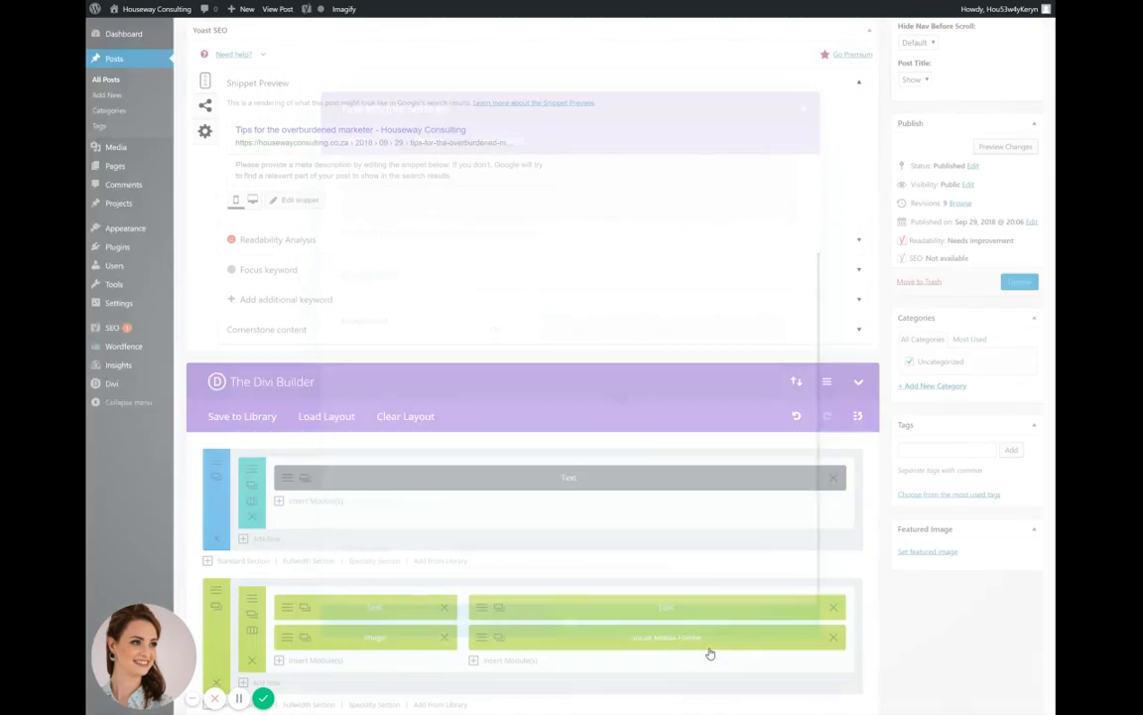
pyautogui.click(1010, 282)
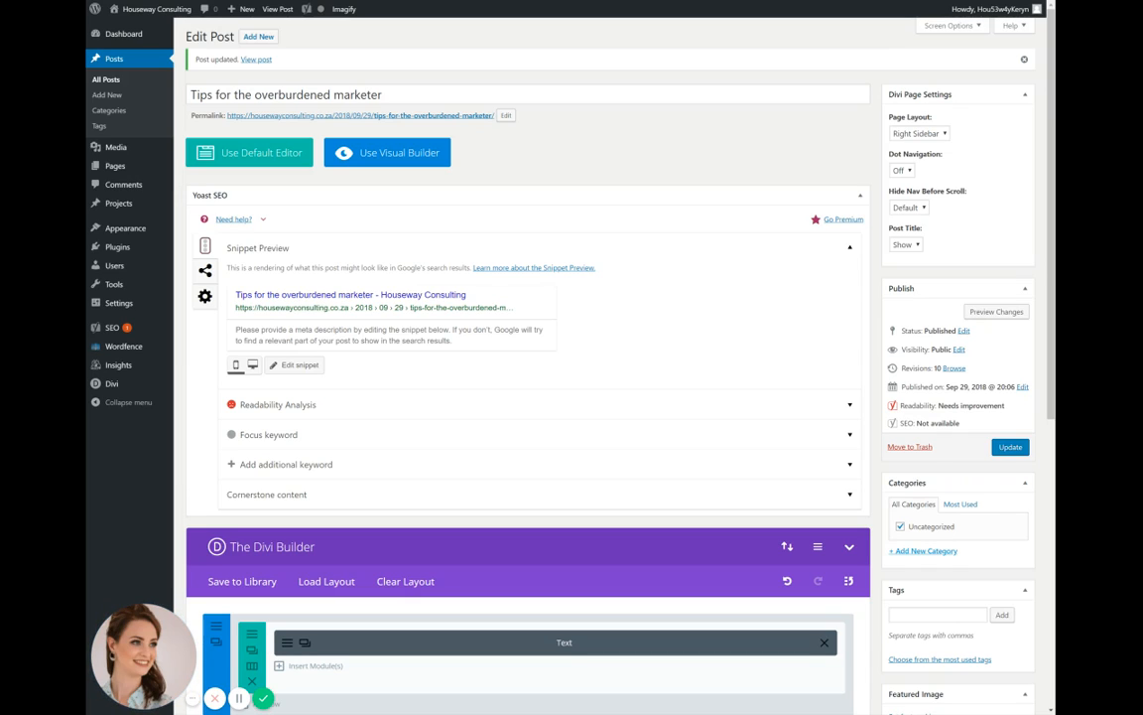
# Create a "Marketing" category for the post and unassign "Uncategorized".
pyautogui.click(945, 552)
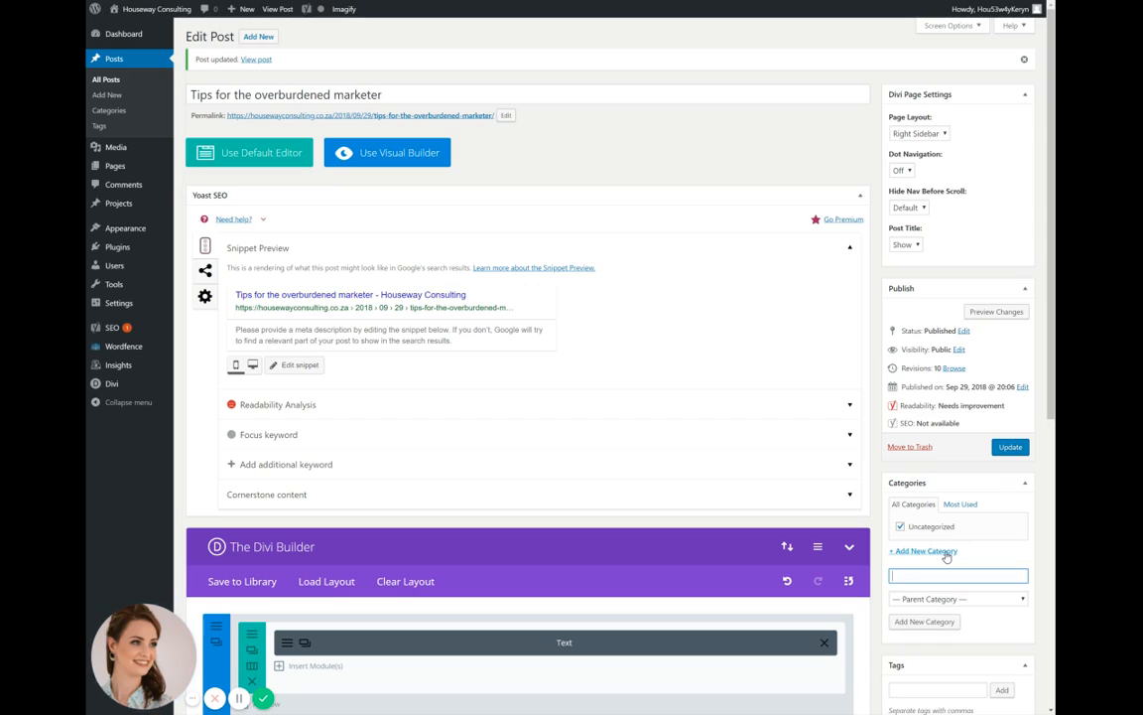
pyautogui.write('Market')
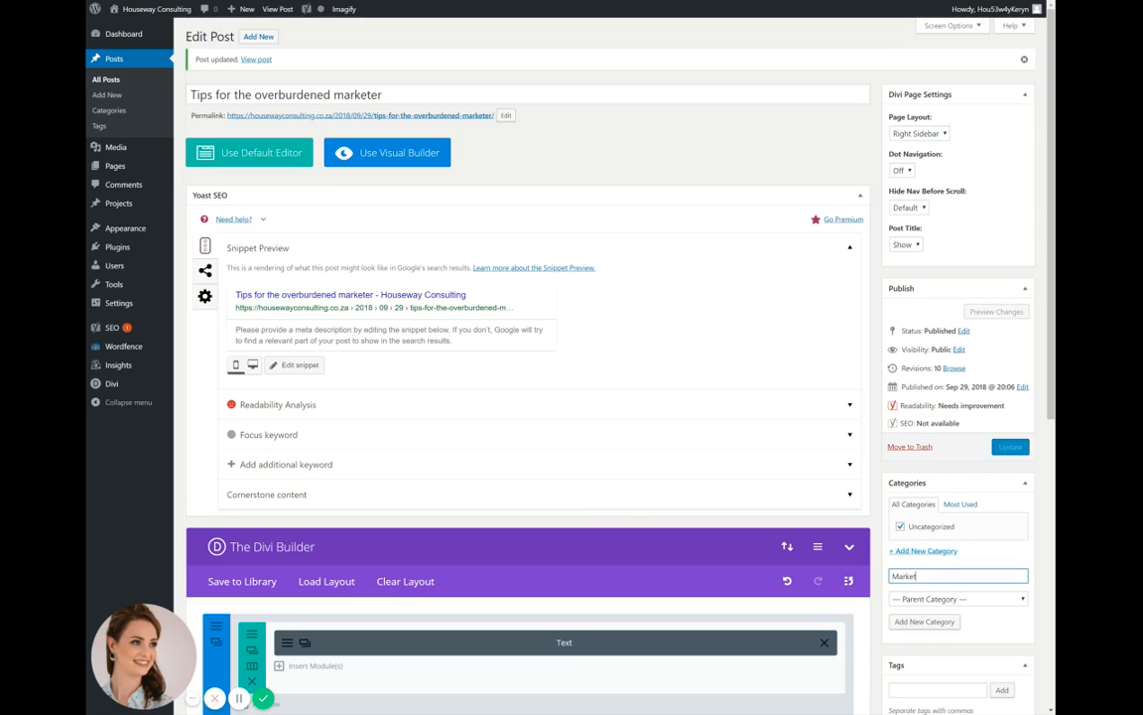
pyautogui.write('ing')
pyautogui.click(919, 624)
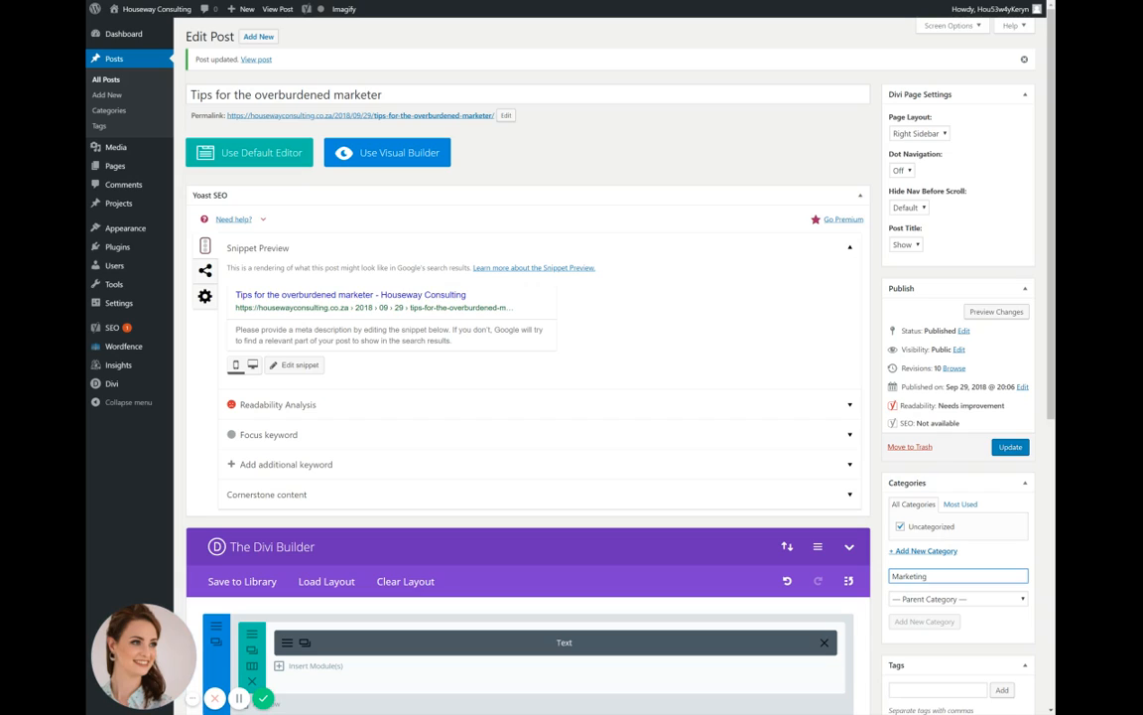
pyautogui.press('Return')
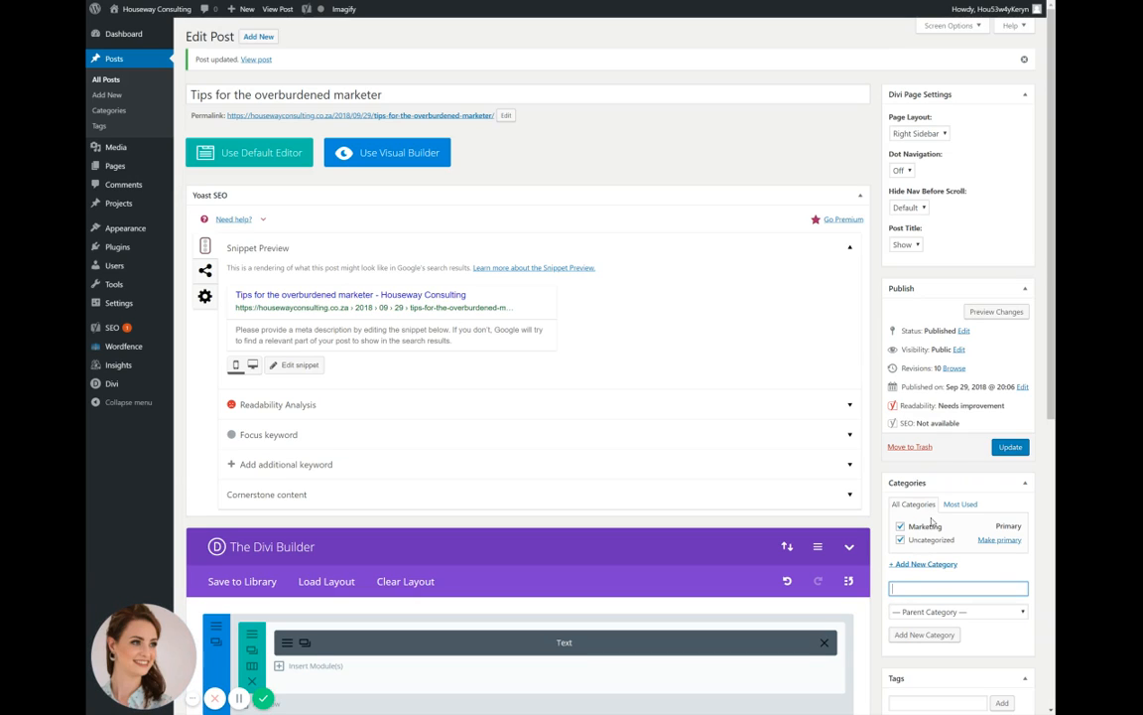
pyautogui.click(902, 537)
pyautogui.click(900, 539)
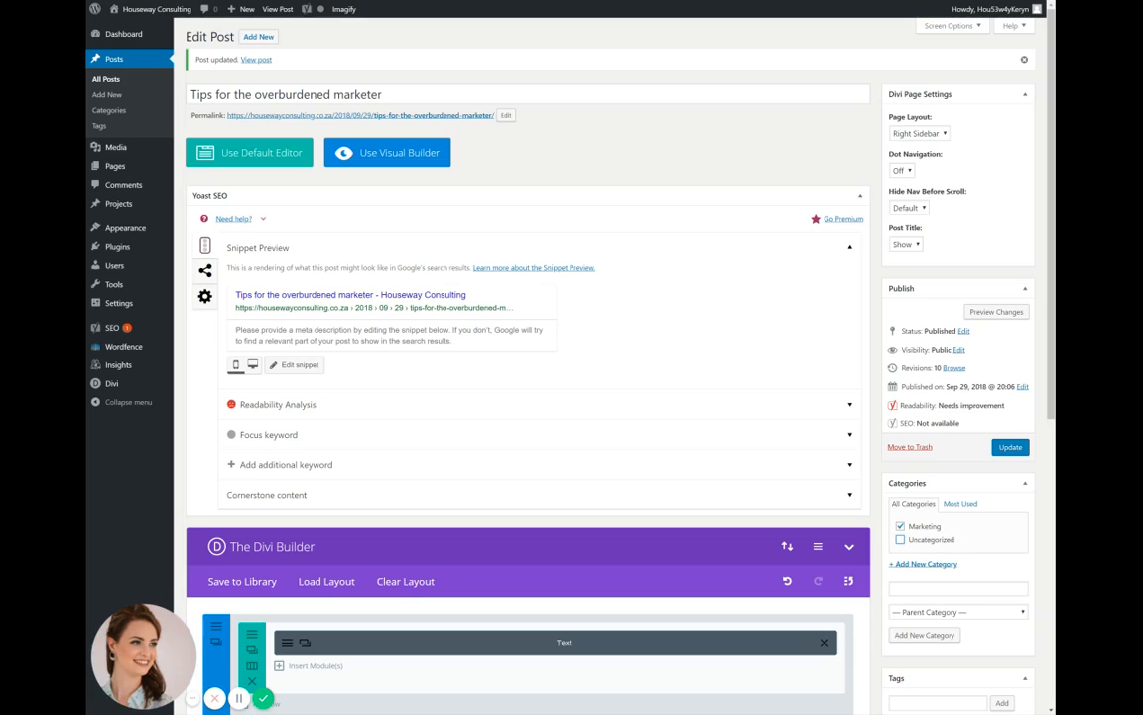
# Create a second category named "Independent Schooling" and assign it to the post.
pyautogui.click(957, 588)
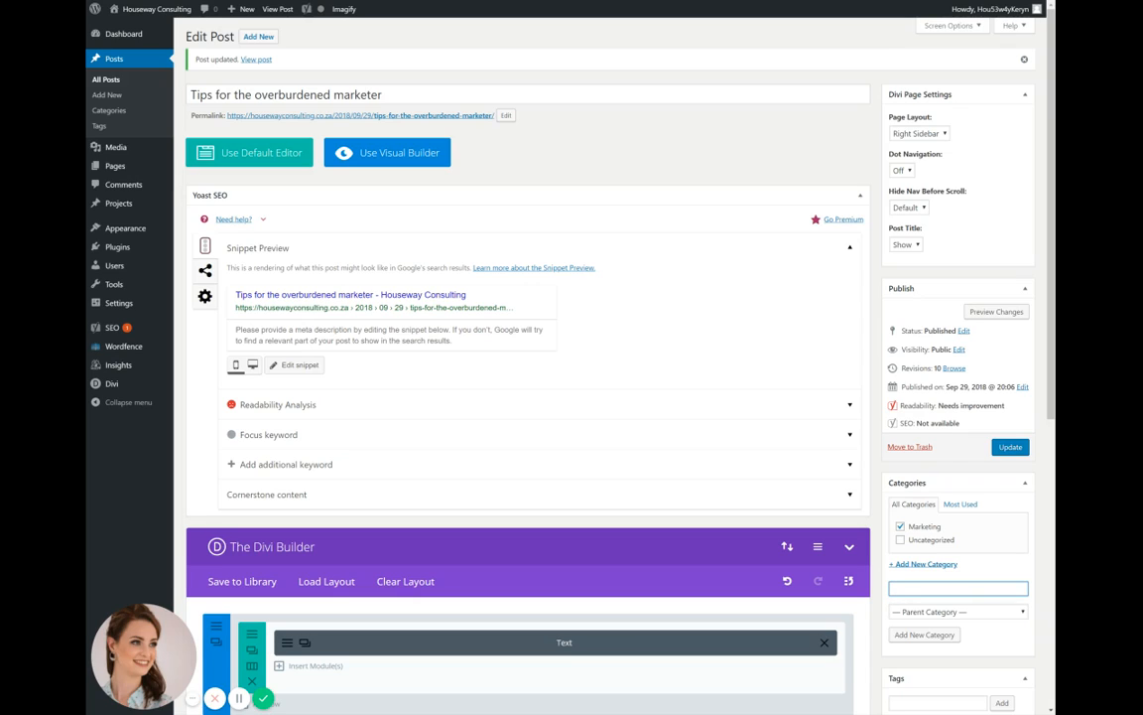
pyautogui.write('Independent Schooling')
pyautogui.click(924, 636)
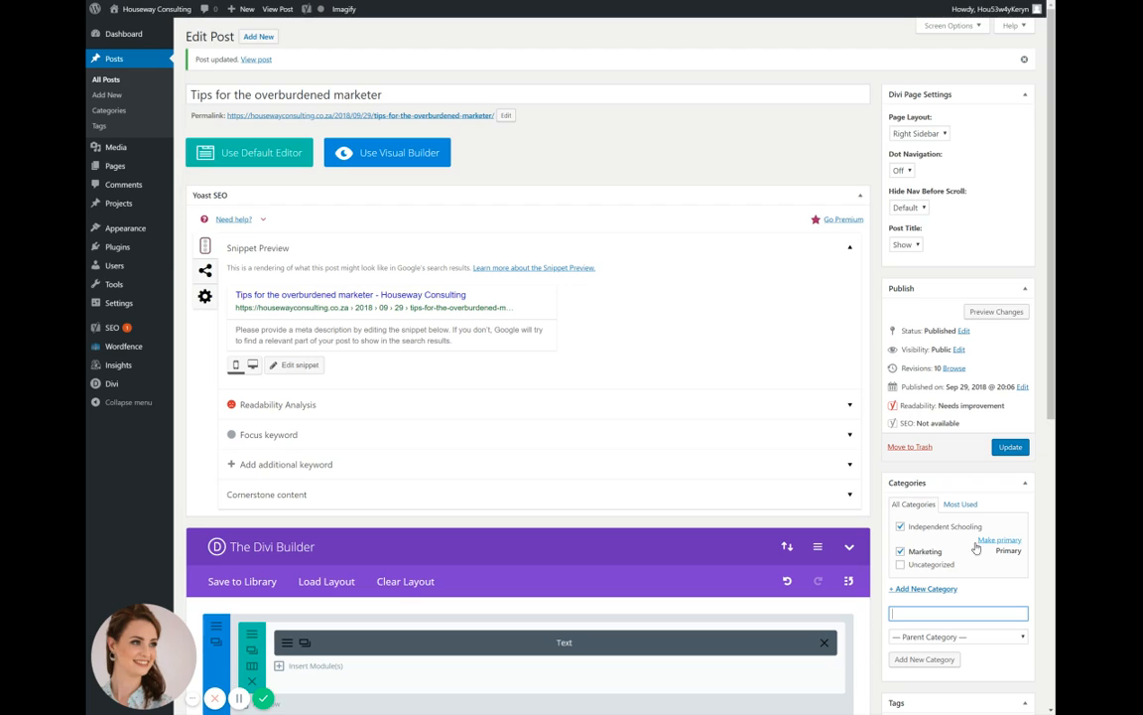
pyautogui.scroll(-3, 925, 448)
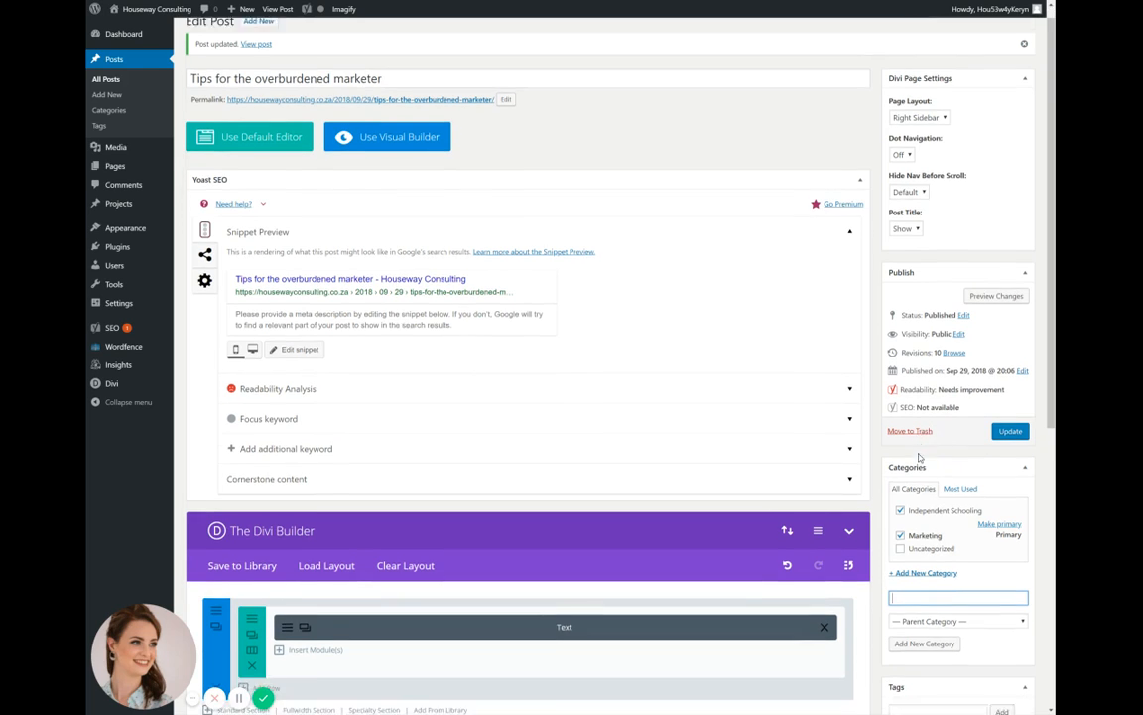
pyautogui.scroll(-1, 956, 576)
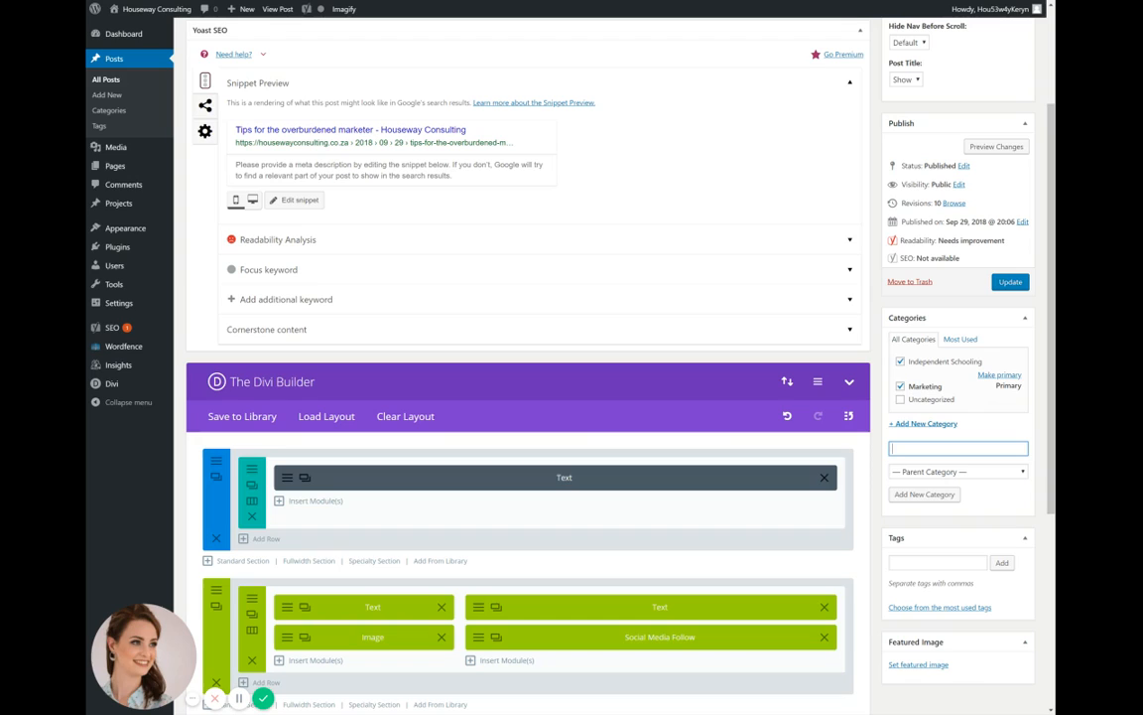
pyautogui.click(938, 563)
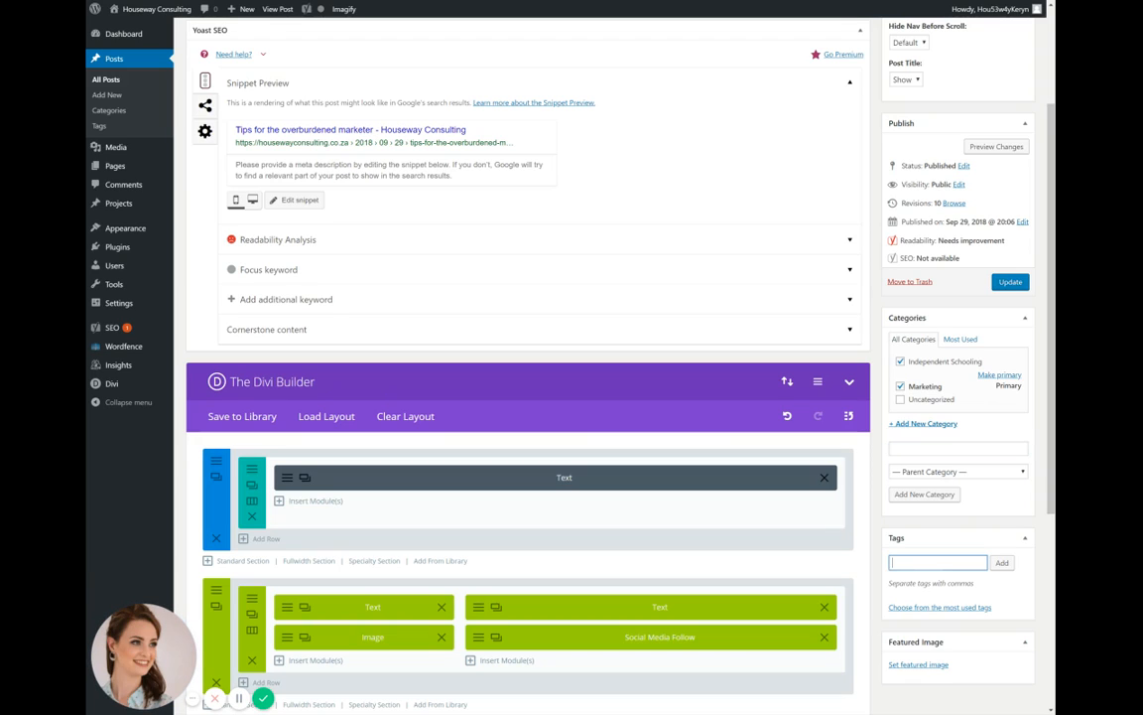
pyautogui.write('Schooli')
pyautogui.write('ng')
pyautogui.click(1000, 562)
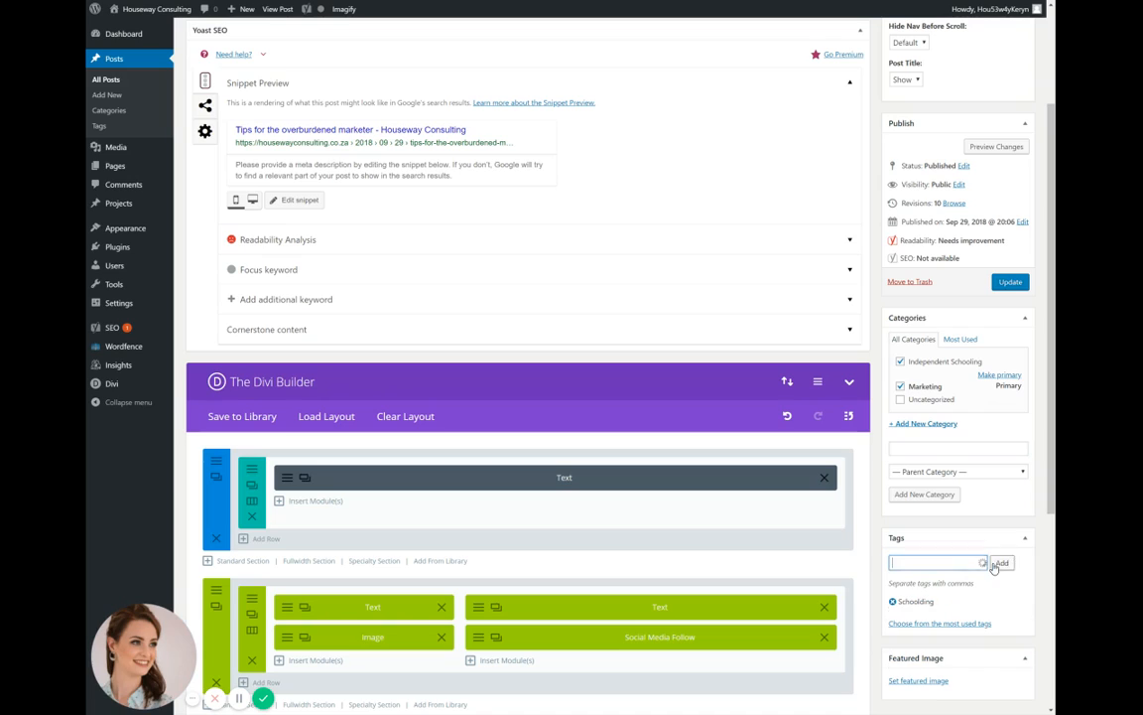
pyautogui.click(892, 603)
# Add the tags "Schooling", "Education" and "Independent Schooling" to the post, and update the published post.
pyautogui.write('Sch')
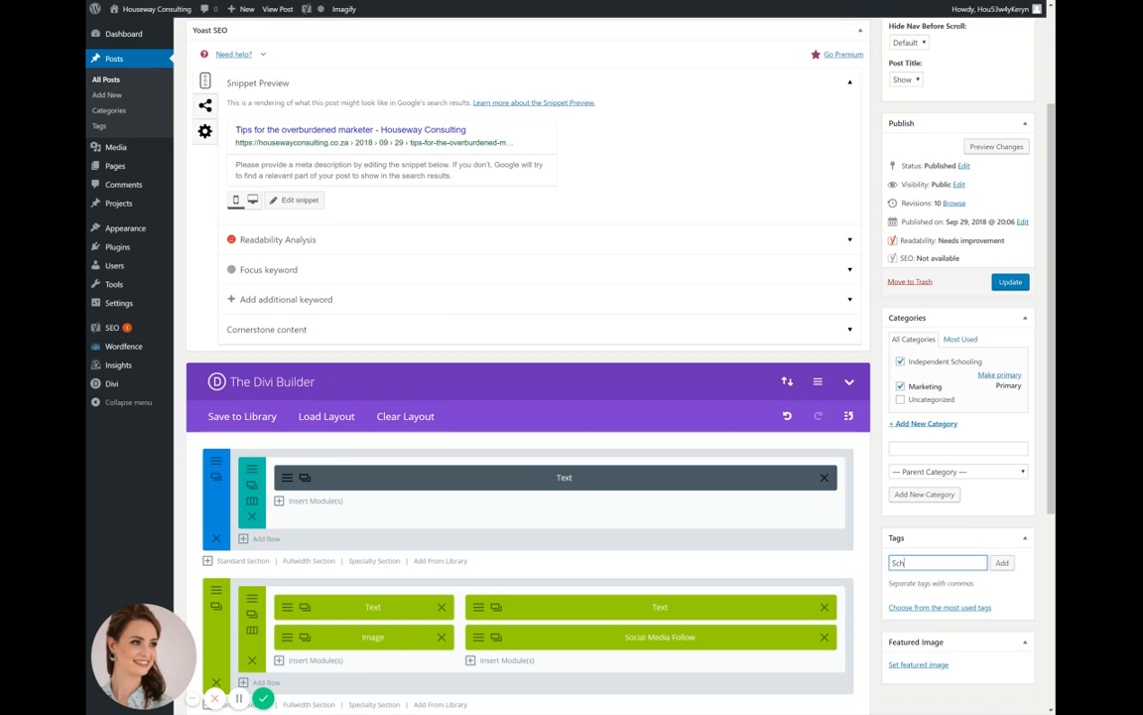
pyautogui.write('ooling')
pyautogui.press('Return')
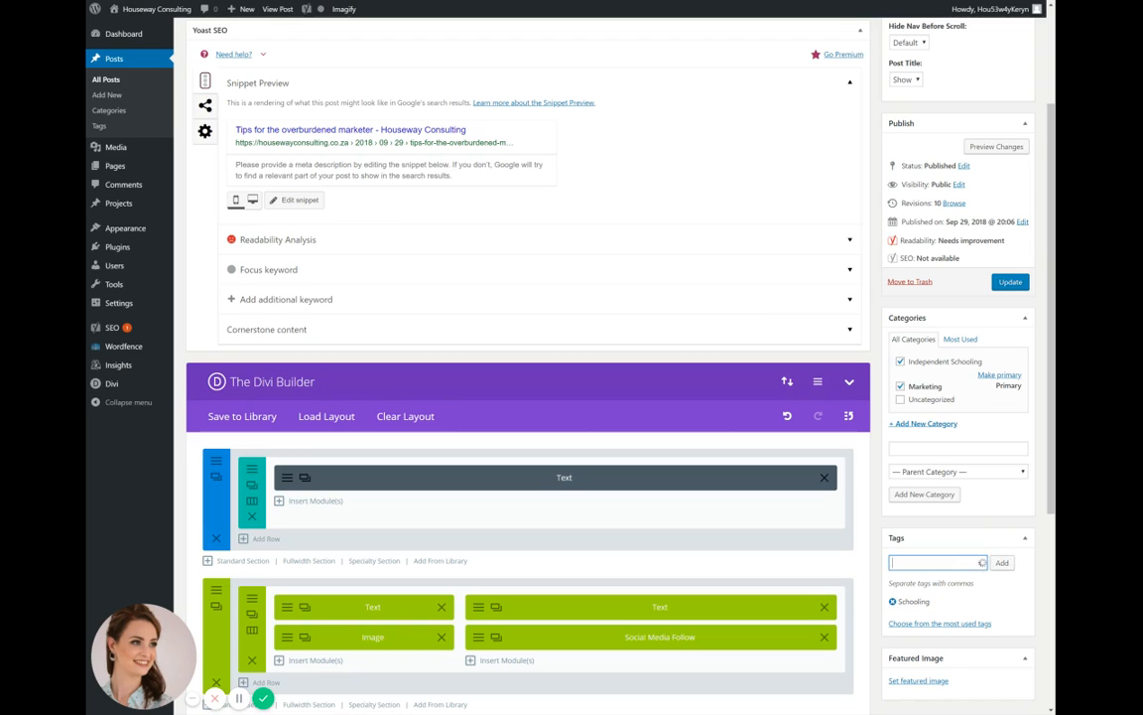
pyautogui.write('Education')
pyautogui.click(1003, 563)
pyautogui.write('Independent Schooling')
pyautogui.click(1002, 562)
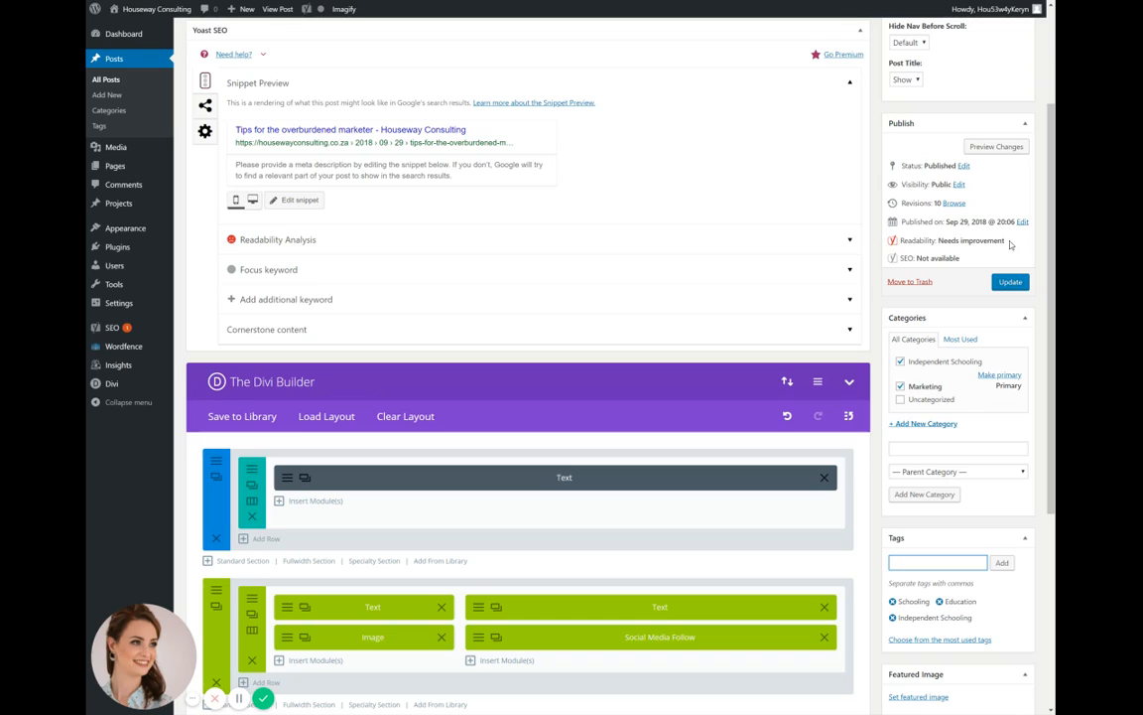
pyautogui.click(1021, 287)
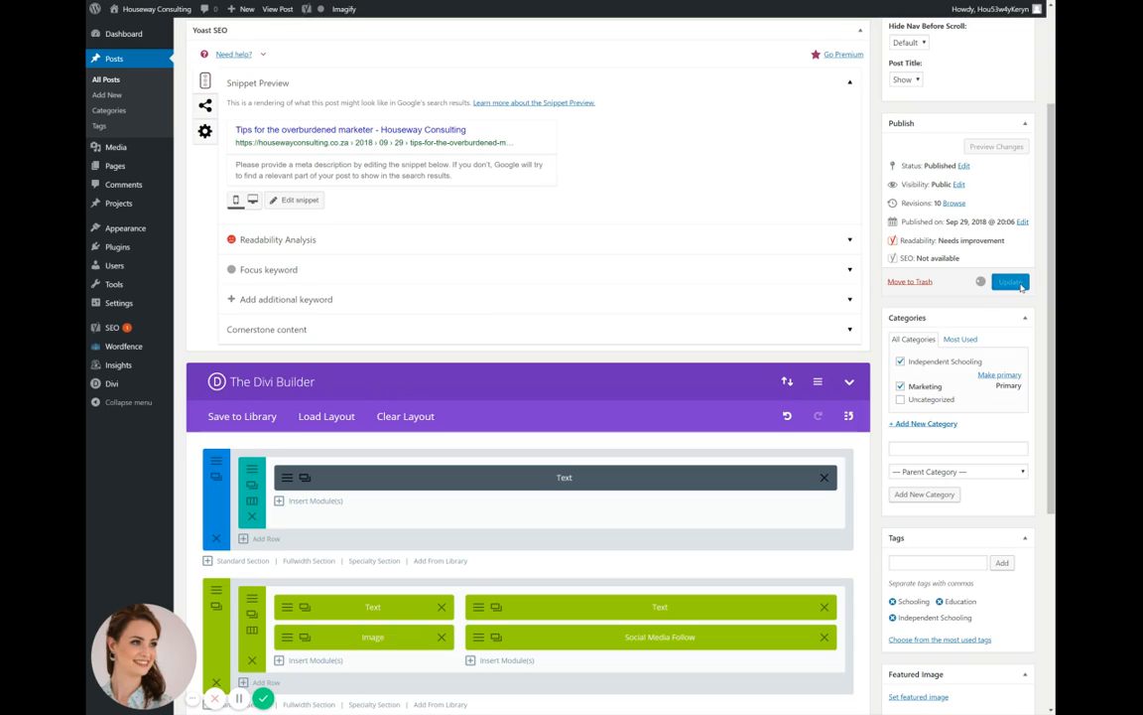